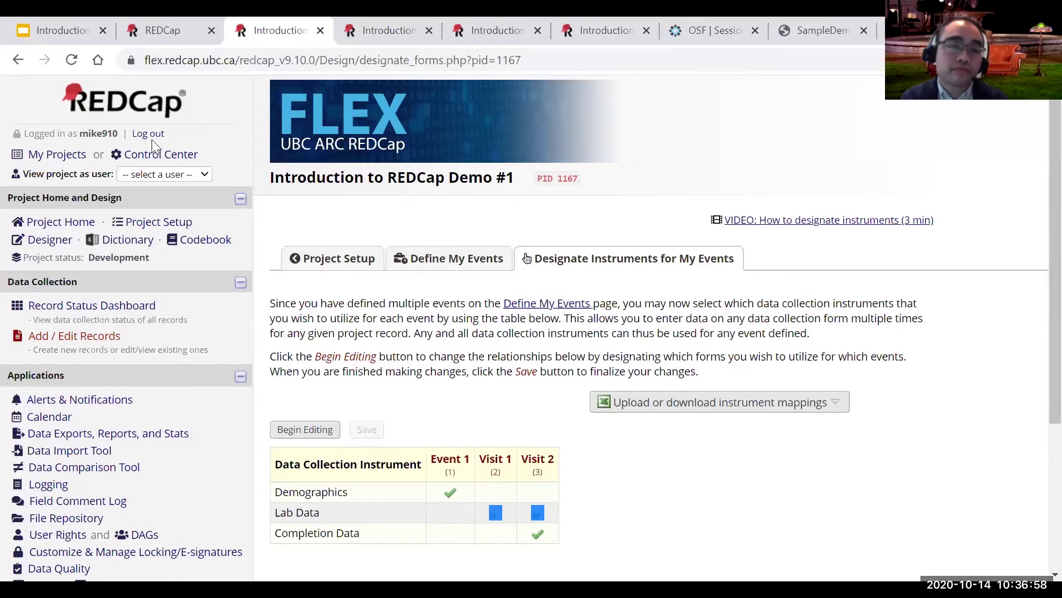
- Switch to the Introduction to REDCap Demo #2 project and view its data collection instruments in the Online Designer
{"action": "left_click", "coordinate": [159, 222]}
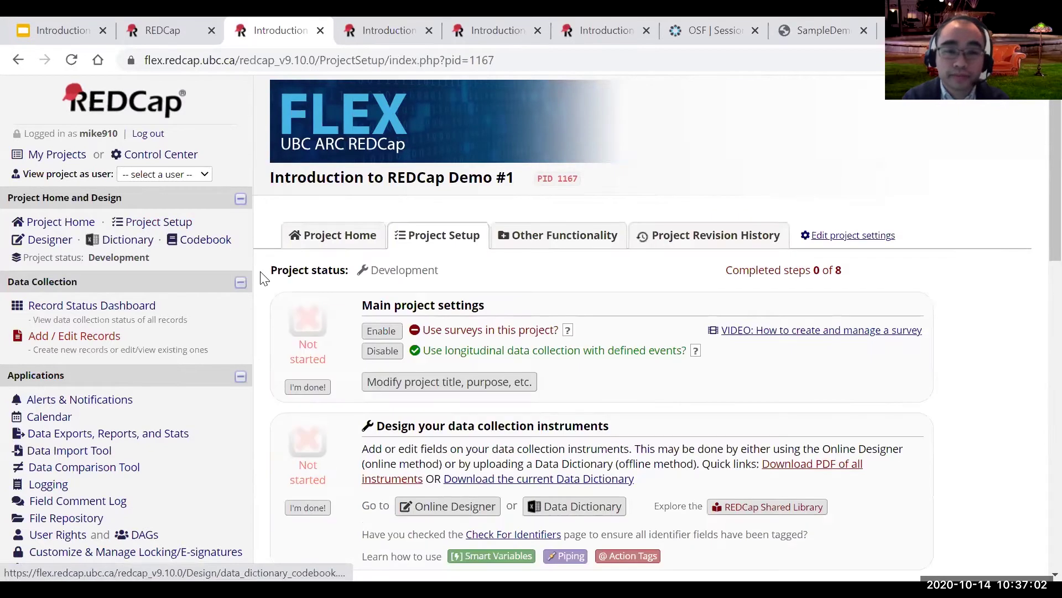
{"action": "key", "text": "ctrl+Tab"}
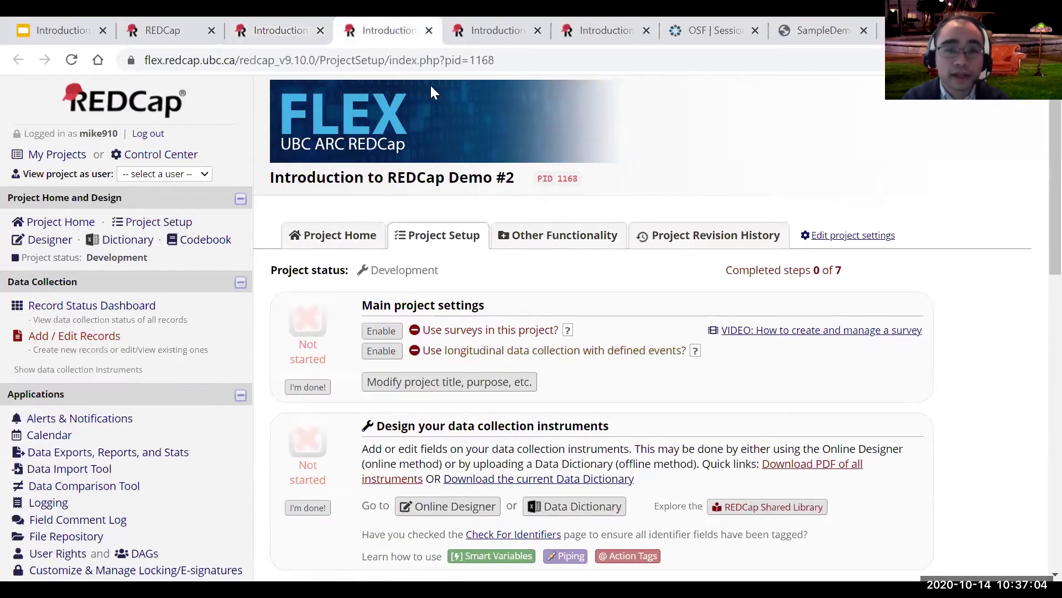
{"action": "left_click", "coordinate": [461, 508]}
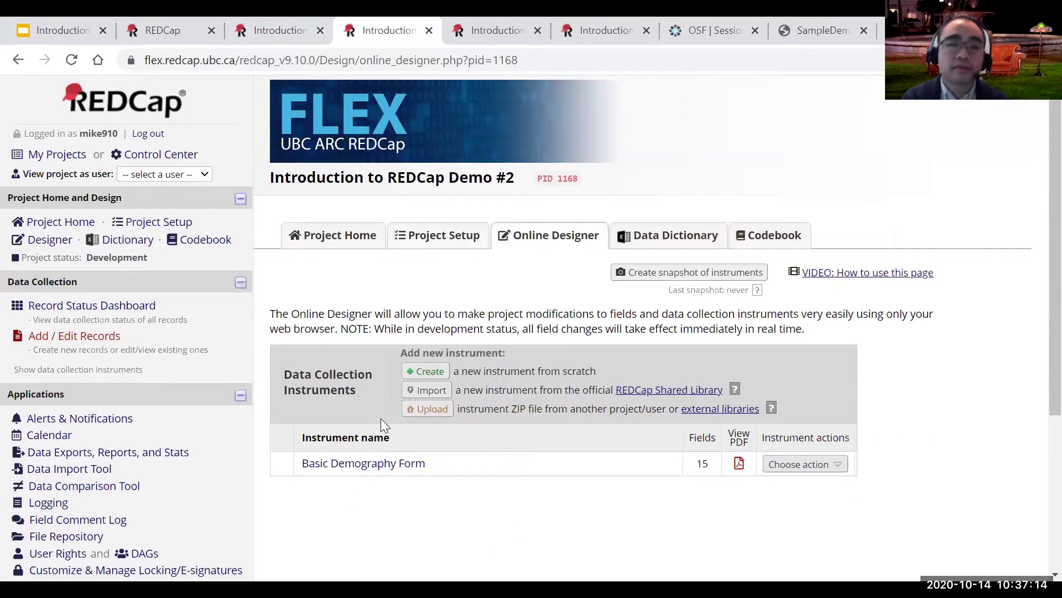
- Return to the project setup and enable the use of surveys in the main project settings
{"action": "left_click", "coordinate": [442, 247]}
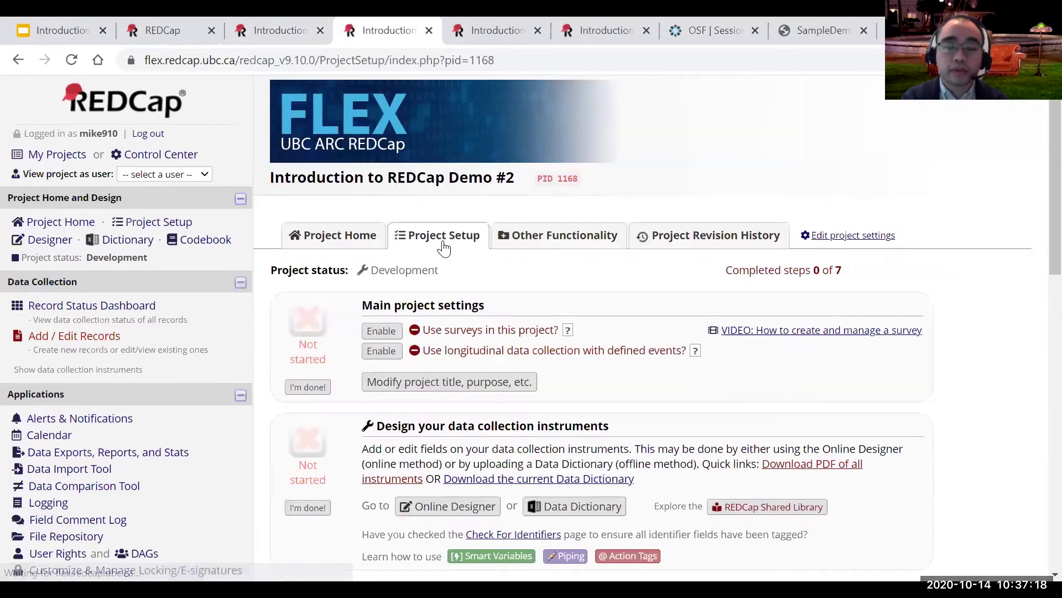
{"action": "scroll", "coordinate": [468, 313], "scroll_direction": "down", "scroll_amount": 6}
{"action": "scroll", "coordinate": [468, 314], "scroll_direction": "up", "scroll_amount": 2}
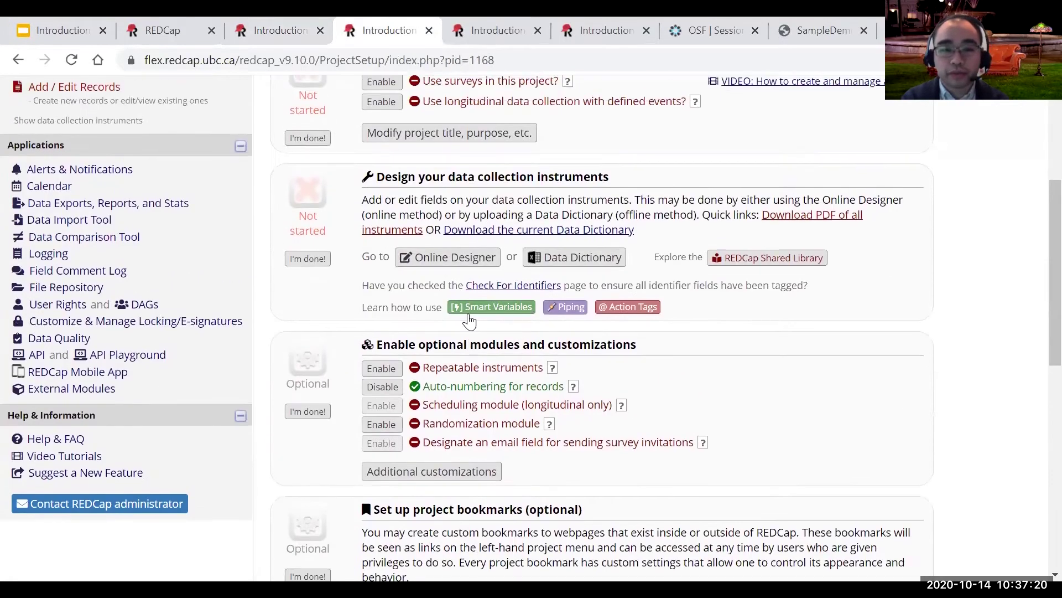
{"action": "scroll", "coordinate": [469, 320], "scroll_direction": "up", "scroll_amount": 4}
{"action": "left_click", "coordinate": [385, 330]}
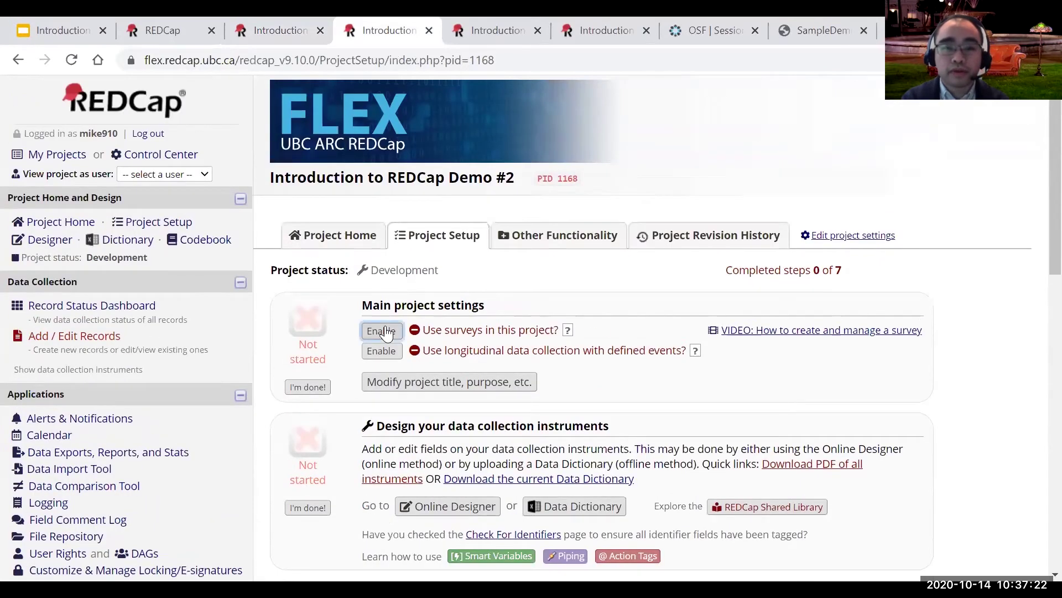
- Go to the Online Designer and start enabling the Basic Demography Form as a survey
{"action": "scroll", "coordinate": [391, 319], "scroll_direction": "down", "scroll_amount": 1}
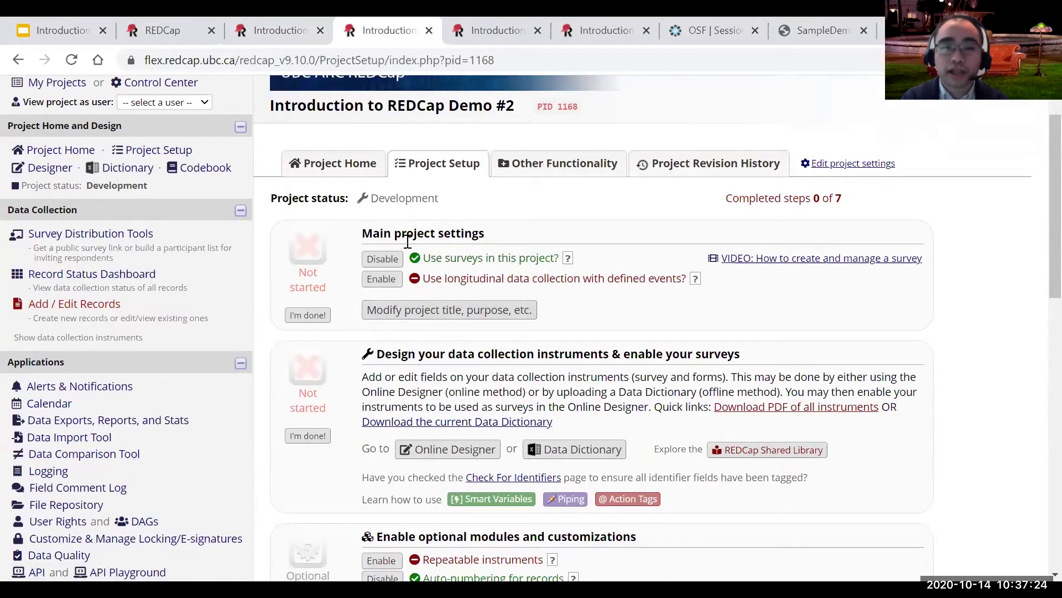
{"action": "scroll", "coordinate": [399, 428], "scroll_direction": "down", "scroll_amount": 1}
{"action": "left_click", "coordinate": [442, 368]}
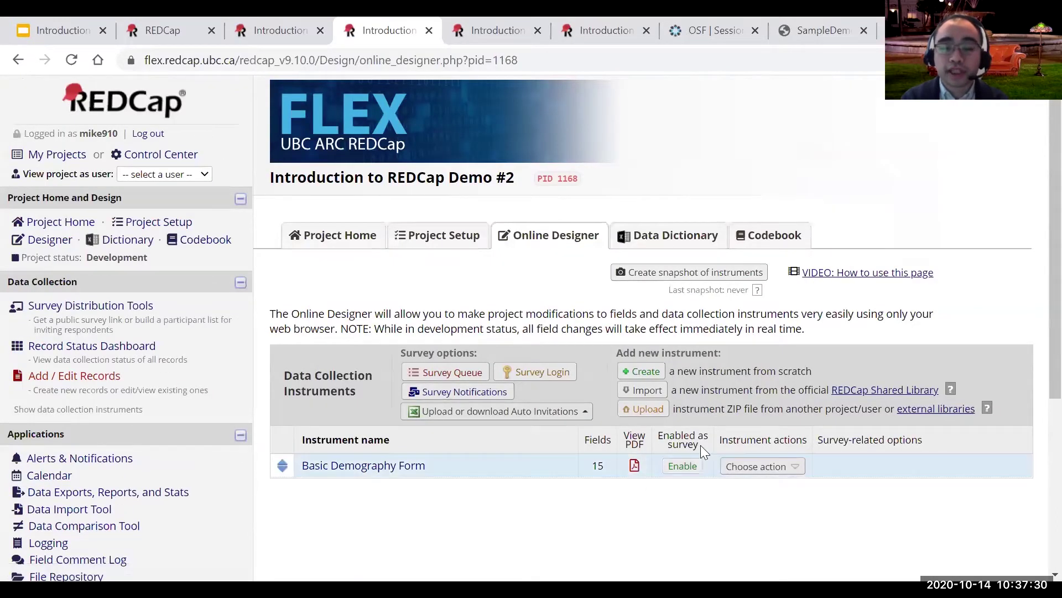
{"action": "left_click", "coordinate": [683, 466]}
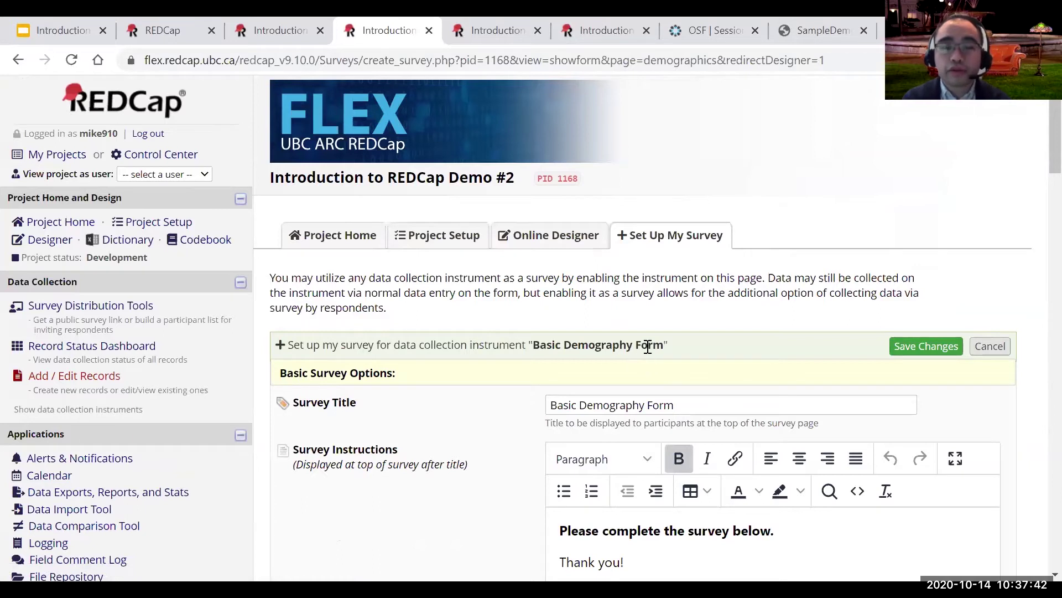
- Look through the survey setup page of the Basic Demography Form, from the basic options to the survey termination options
{"action": "scroll", "coordinate": [648, 346], "scroll_direction": "down", "scroll_amount": 12}
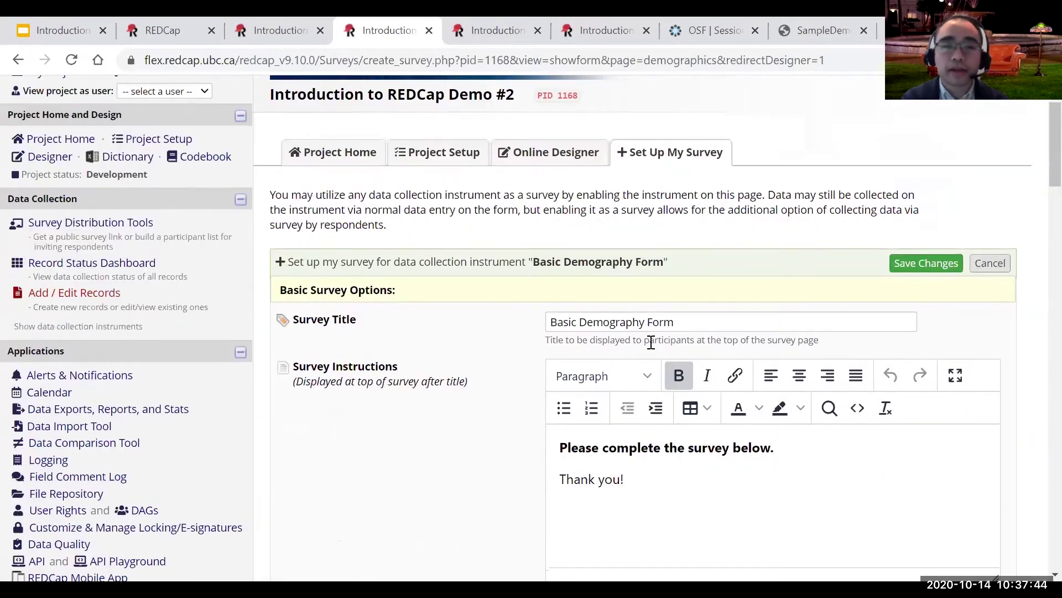
{"action": "scroll", "coordinate": [652, 344], "scroll_direction": "down", "scroll_amount": 15}
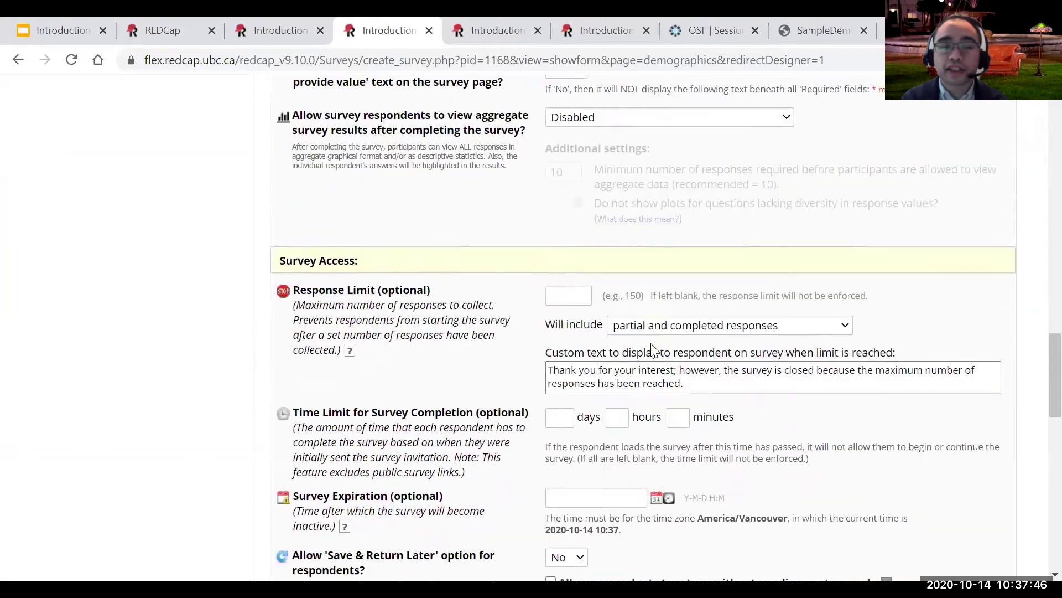
{"action": "scroll", "coordinate": [636, 382], "scroll_direction": "up", "scroll_amount": 15}
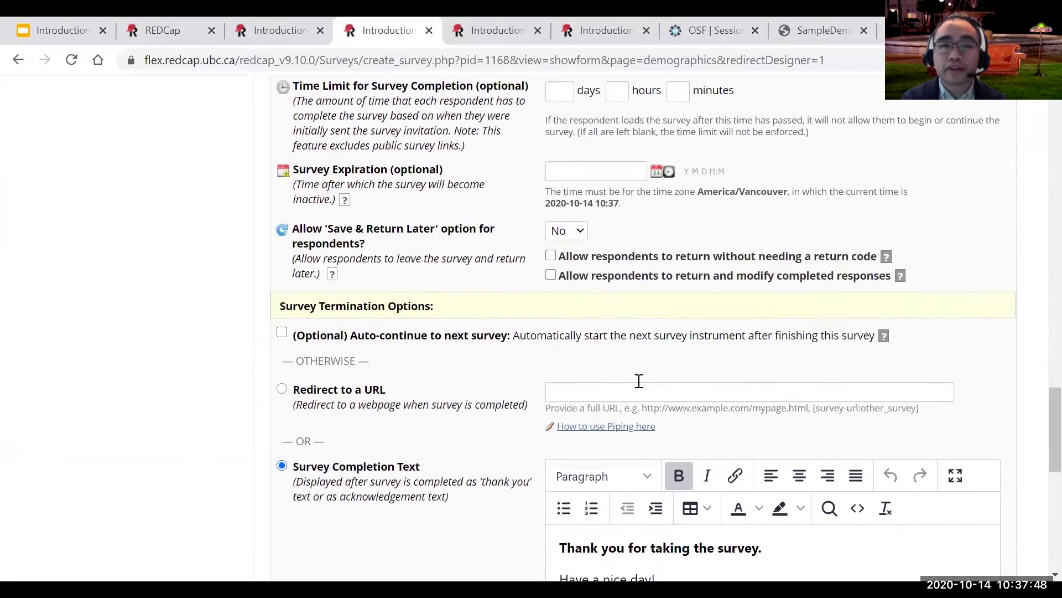
{"action": "scroll", "coordinate": [644, 379], "scroll_direction": "up", "scroll_amount": 10}
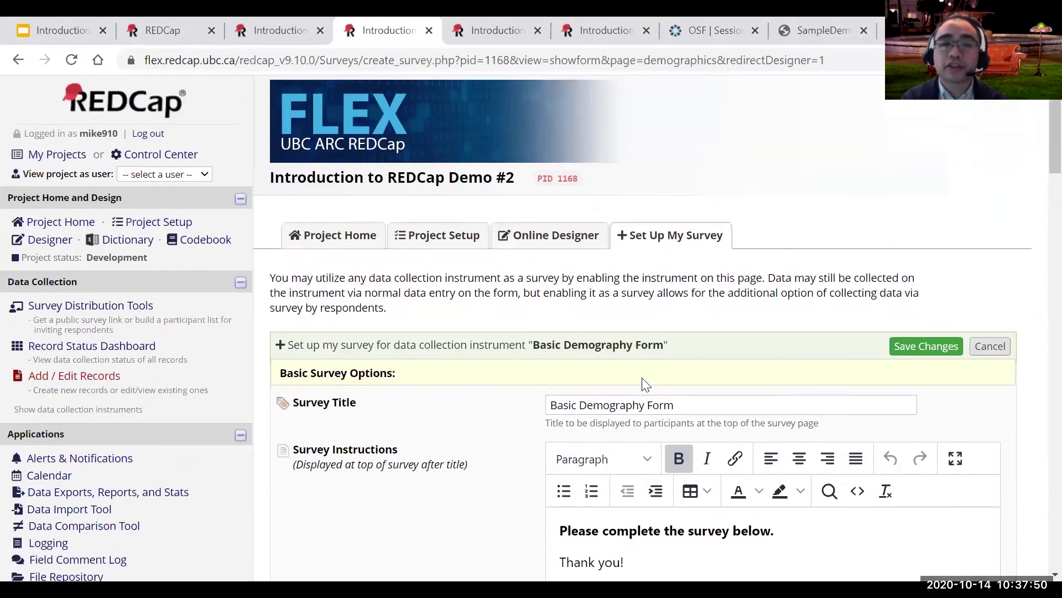
{"action": "scroll", "coordinate": [645, 384], "scroll_direction": "down", "scroll_amount": 3}
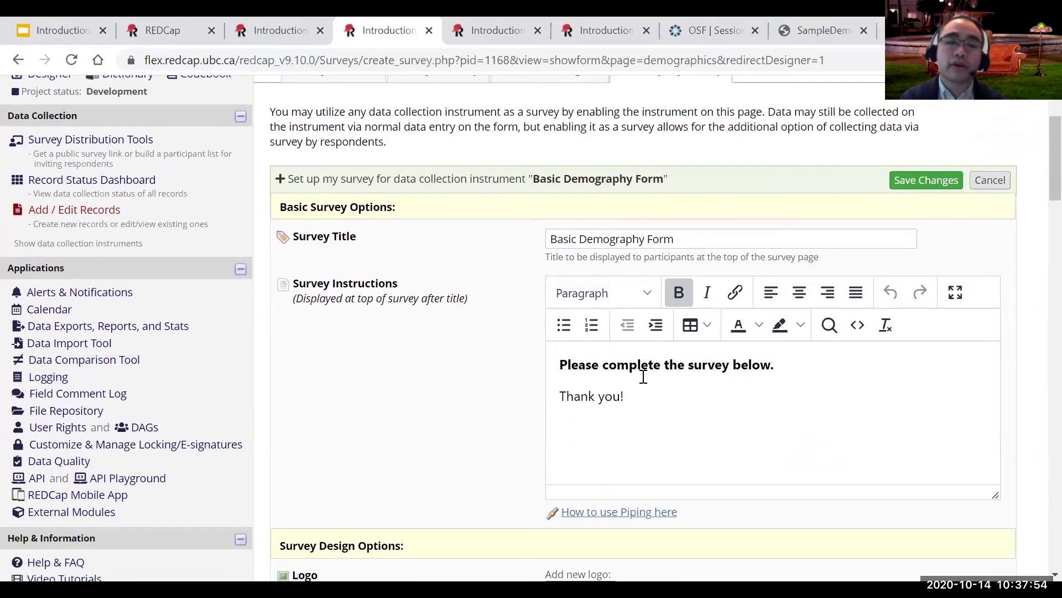
{"action": "scroll", "coordinate": [643, 377], "scroll_direction": "down", "scroll_amount": 2}
{"action": "scroll", "coordinate": [642, 382], "scroll_direction": "up", "scroll_amount": 2}
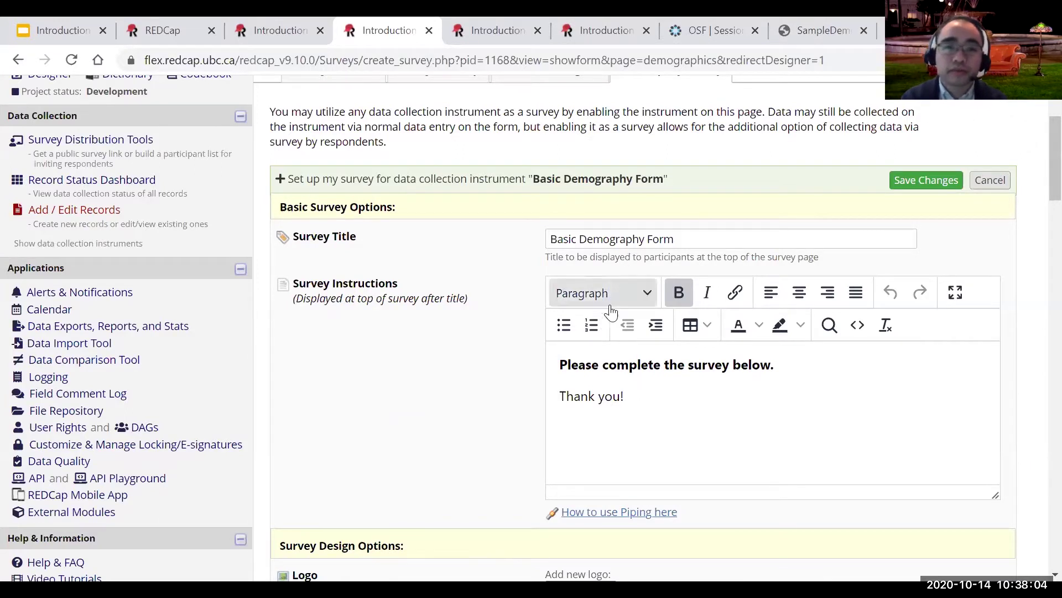
- Replace the survey title with "Demographics"
{"action": "left_click", "coordinate": [687, 243]}
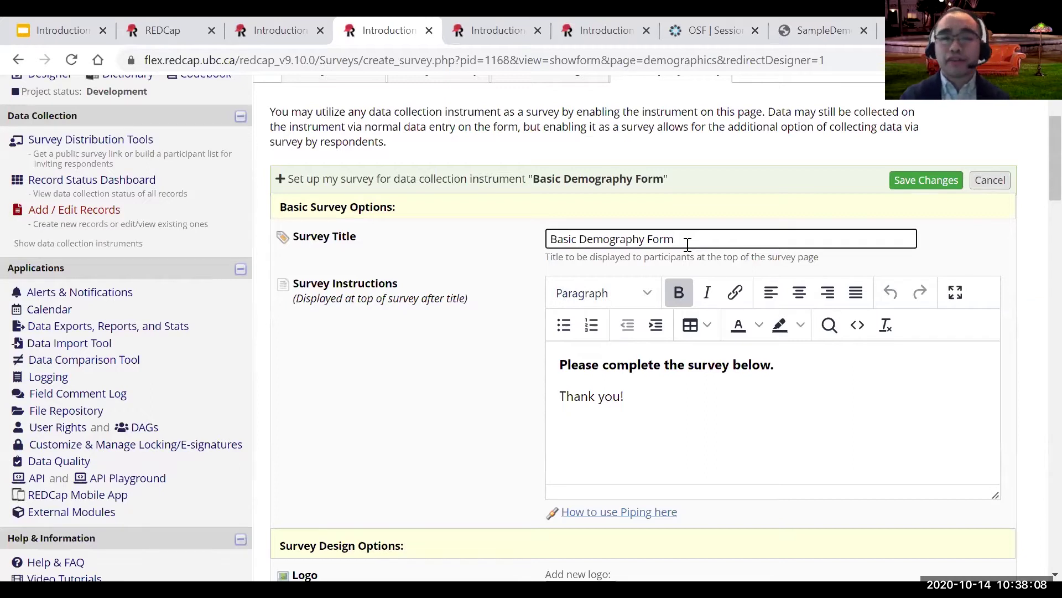
{"action": "key", "text": "BackSpace"}
{"action": "key", "text": "BackSpace"}
{"action": "key", "text": "BackSpace"}
{"action": "key", "text": "BackSpace"}
{"action": "key", "text": "BackSpace"}
{"action": "key", "text": "BackSpace"}
{"action": "key", "text": "BackSpace"}
{"action": "key", "text": "BackSpace"}
{"action": "key", "text": "BackSpace"}
{"action": "key", "text": "BackSpace"}
{"action": "key", "text": "BackSpace"}
{"action": "key", "text": "BackSpace"}
{"action": "key", "text": "BackSpace"}
{"action": "key", "text": "BackSpace"}
{"action": "key", "text": "BackSpace"}
{"action": "key", "text": "BackSpace"}
{"action": "key", "text": "BackSpace"}
{"action": "key", "text": "BackSpace"}
{"action": "key", "text": "BackSpace"}
{"action": "key", "text": "BackSpace"}
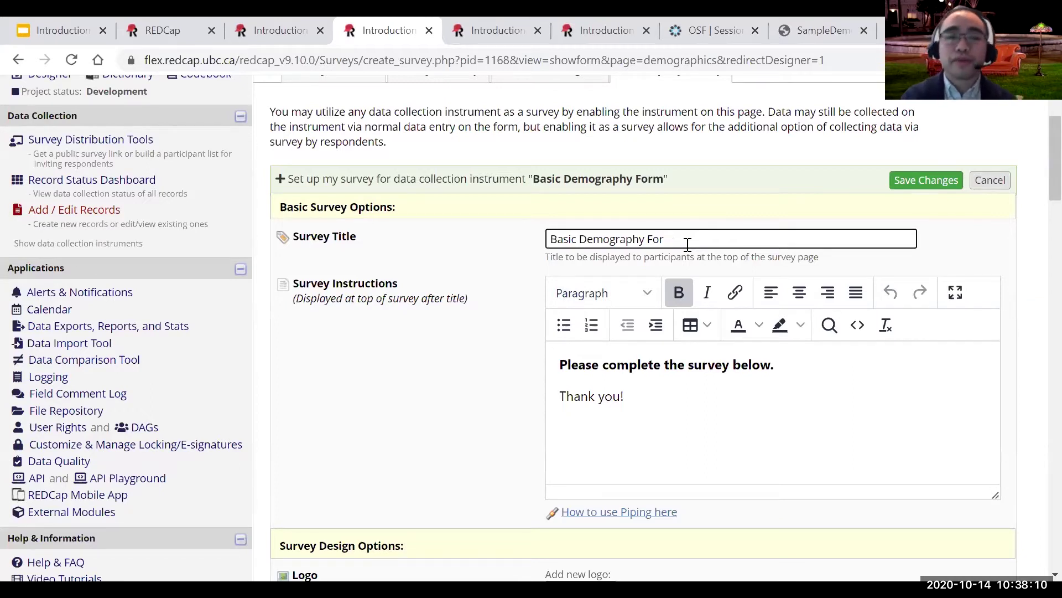
{"action": "key", "text": "BackSpace"}
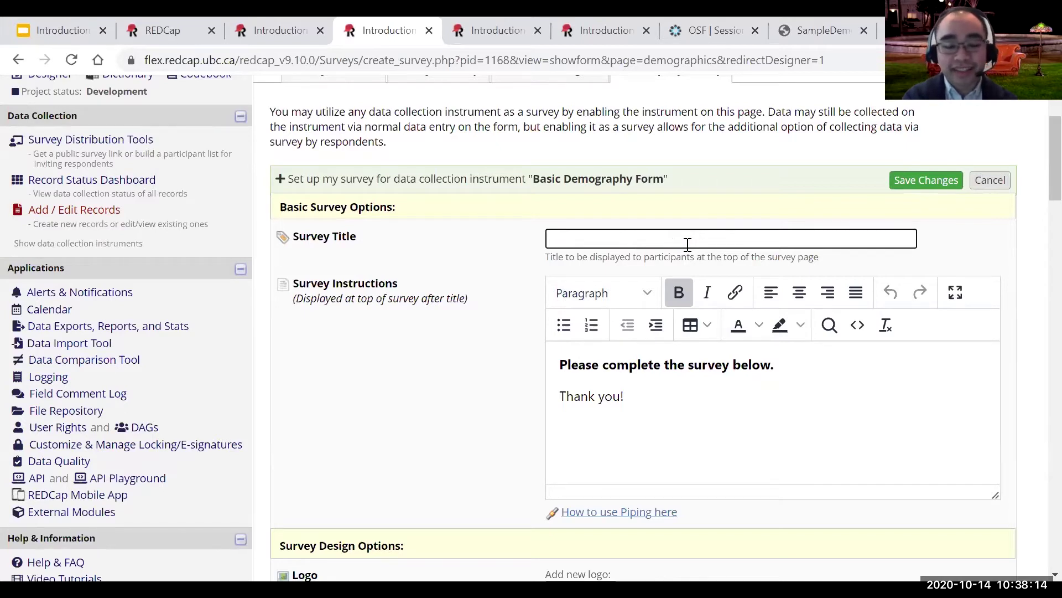
{"action": "type", "text": "Demographics"}
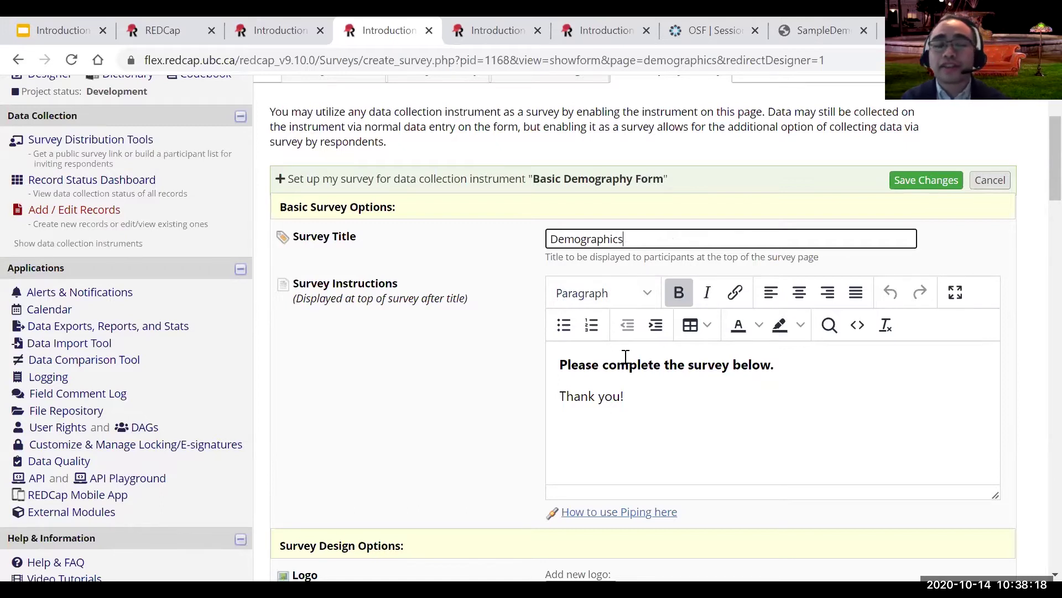
- Examine the survey instructions text and the start of the survey design options
{"action": "scroll", "coordinate": [609, 377], "scroll_direction": "down", "scroll_amount": 1}
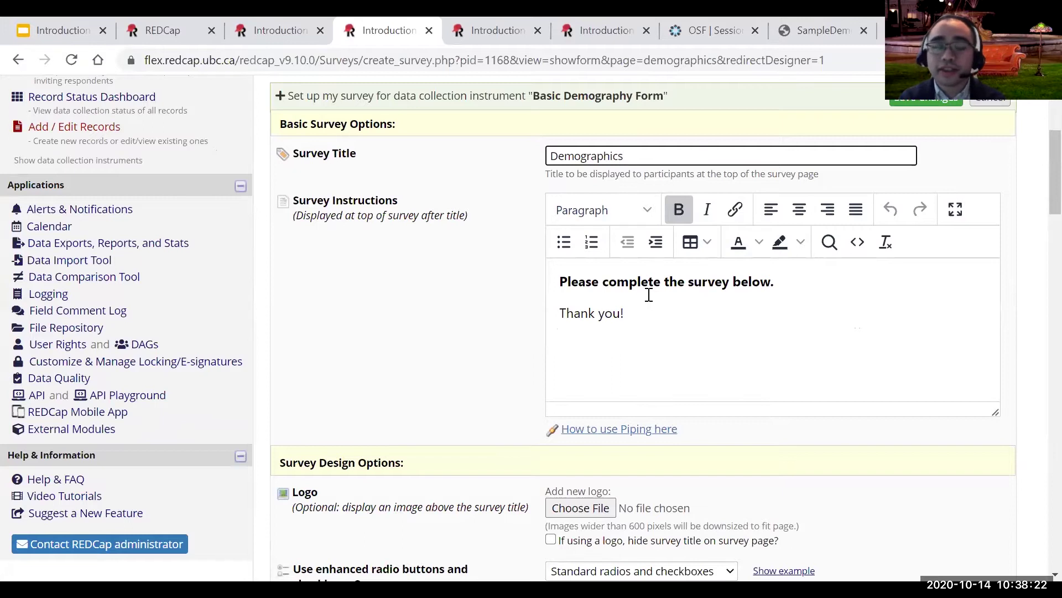
{"action": "left_click_drag", "start_coordinate": [567, 283], "coordinate": [762, 294]}
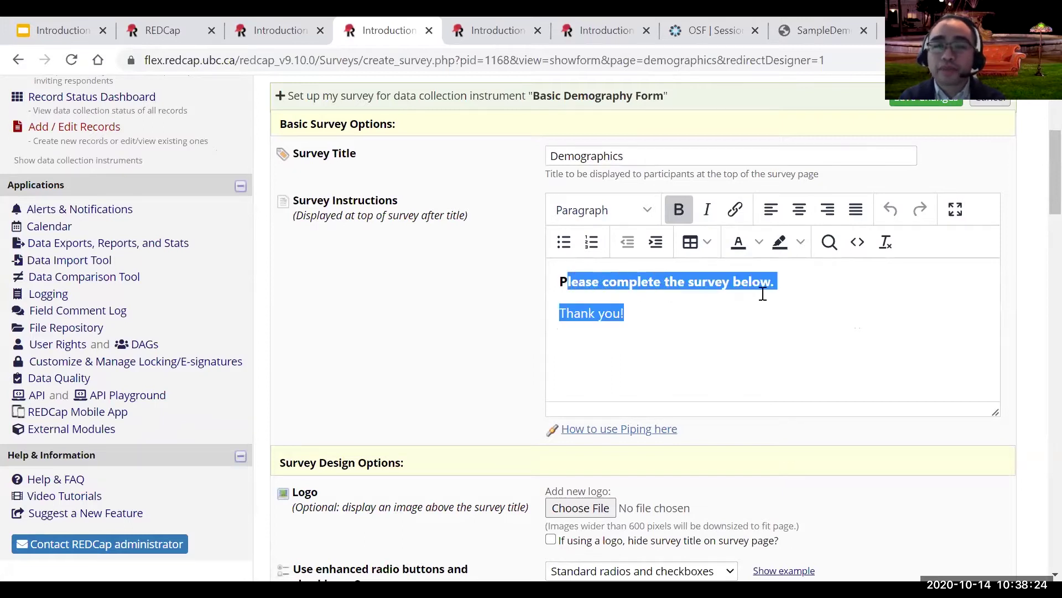
{"action": "left_click", "coordinate": [660, 320]}
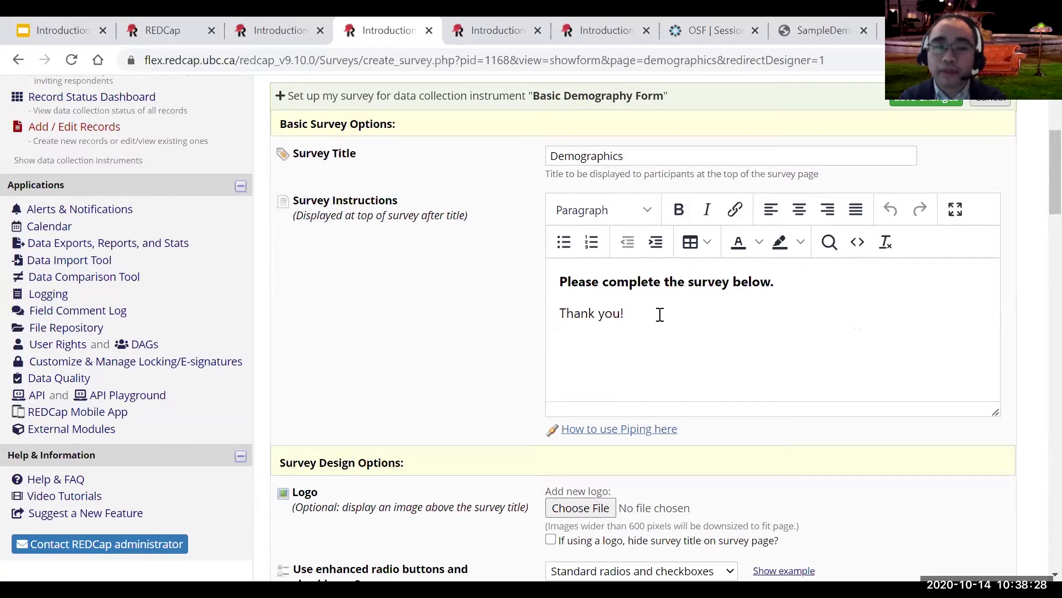
{"action": "scroll", "coordinate": [660, 314], "scroll_direction": "down", "scroll_amount": 2}
{"action": "scroll", "coordinate": [660, 314], "scroll_direction": "up", "scroll_amount": 2}
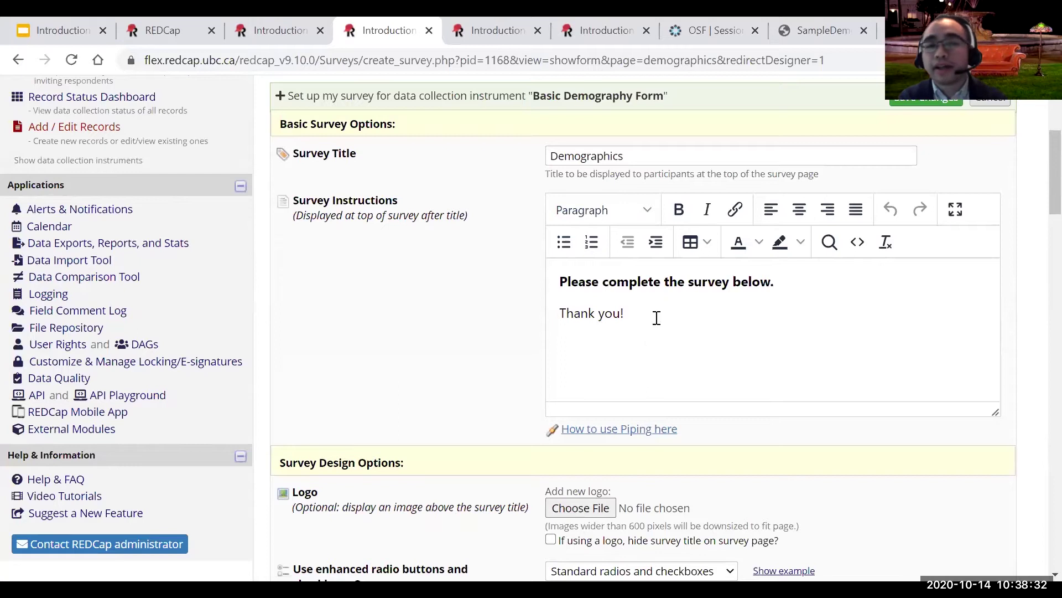
{"action": "scroll", "coordinate": [654, 332], "scroll_direction": "down", "scroll_amount": 2}
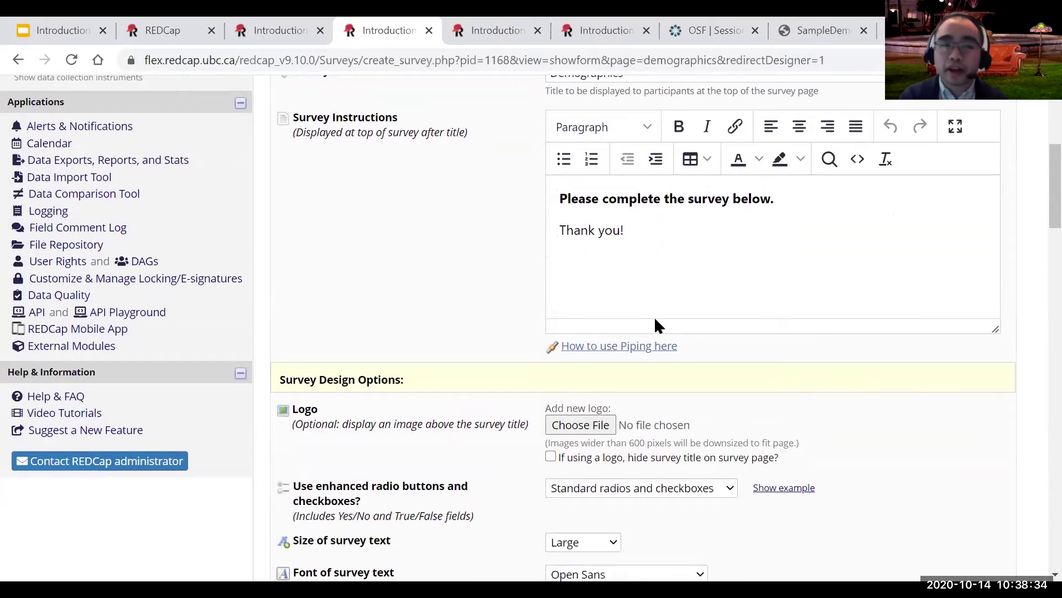
{"action": "scroll", "coordinate": [652, 314], "scroll_direction": "down", "scroll_amount": 2}
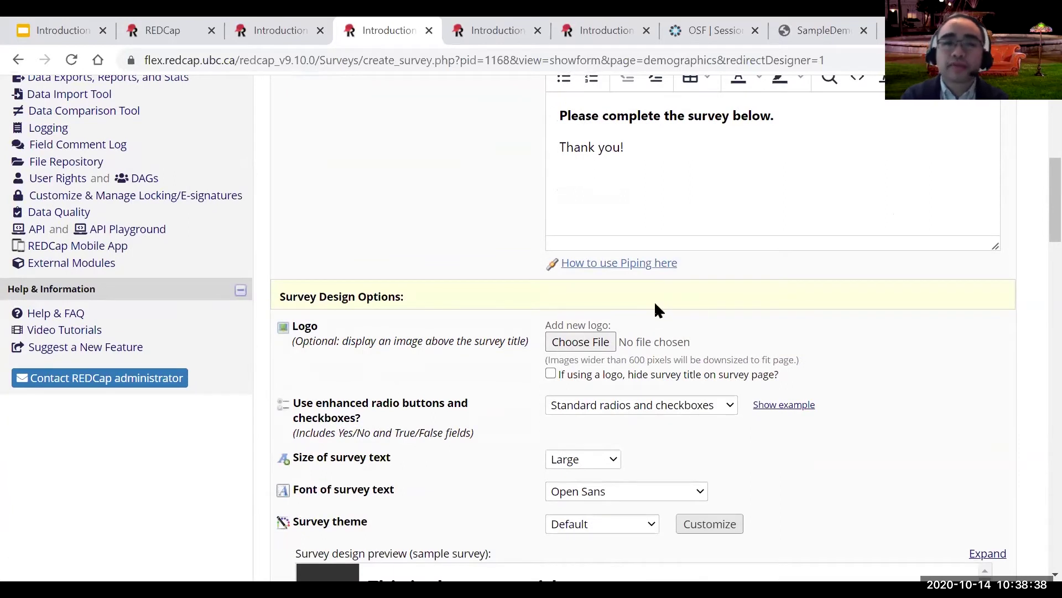
{"action": "scroll", "coordinate": [658, 308], "scroll_direction": "up", "scroll_amount": 4}
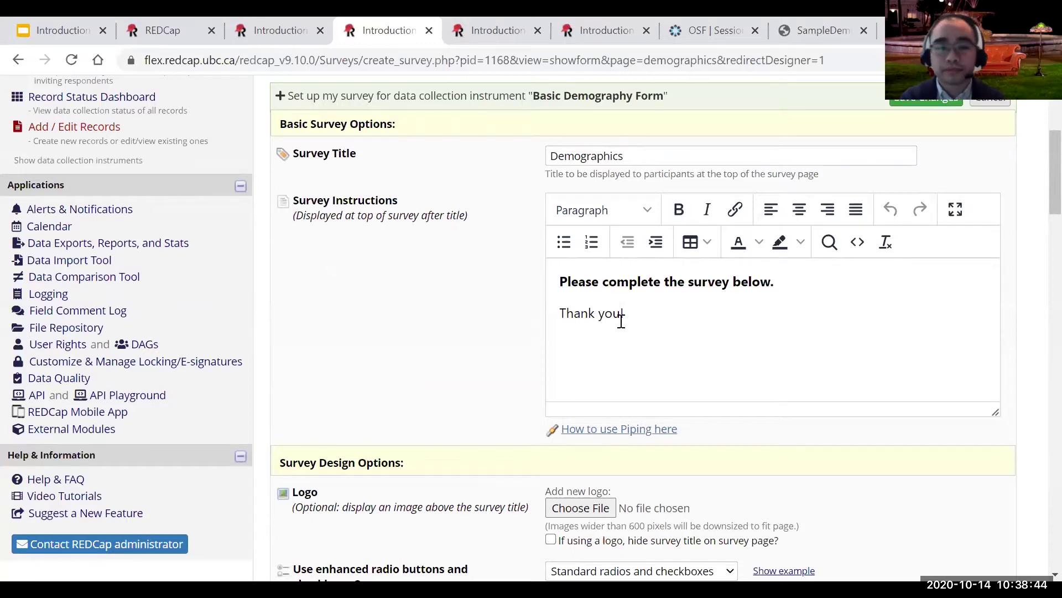
- Review the survey design options and view the example of enhanced radio buttons and checkboxes
{"action": "scroll", "coordinate": [605, 373], "scroll_direction": "down", "scroll_amount": 5}
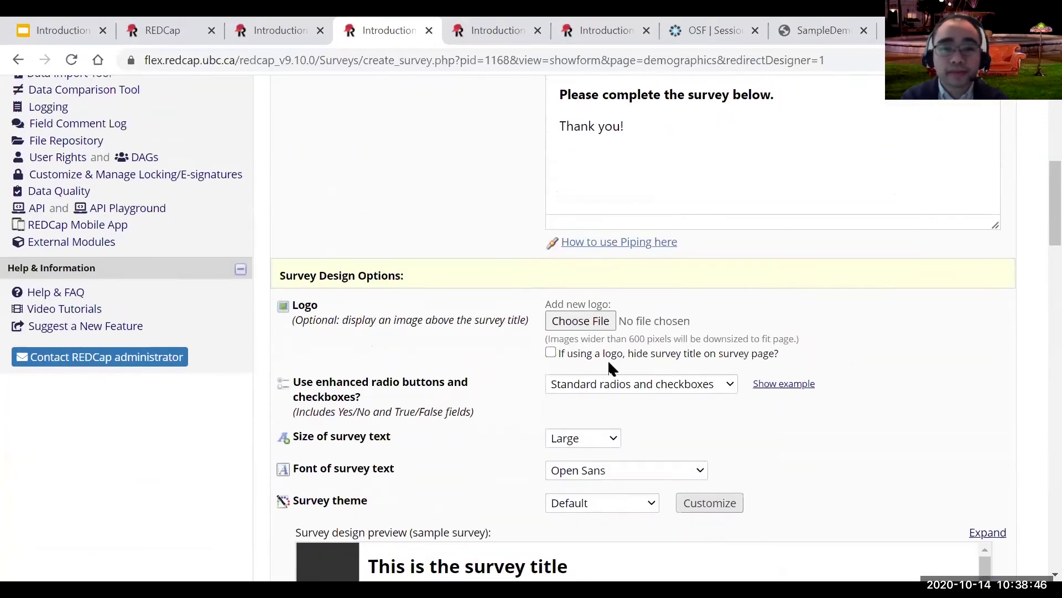
{"action": "scroll", "coordinate": [579, 289], "scroll_direction": "down", "scroll_amount": 3}
{"action": "scroll", "coordinate": [584, 292], "scroll_direction": "up", "scroll_amount": 2}
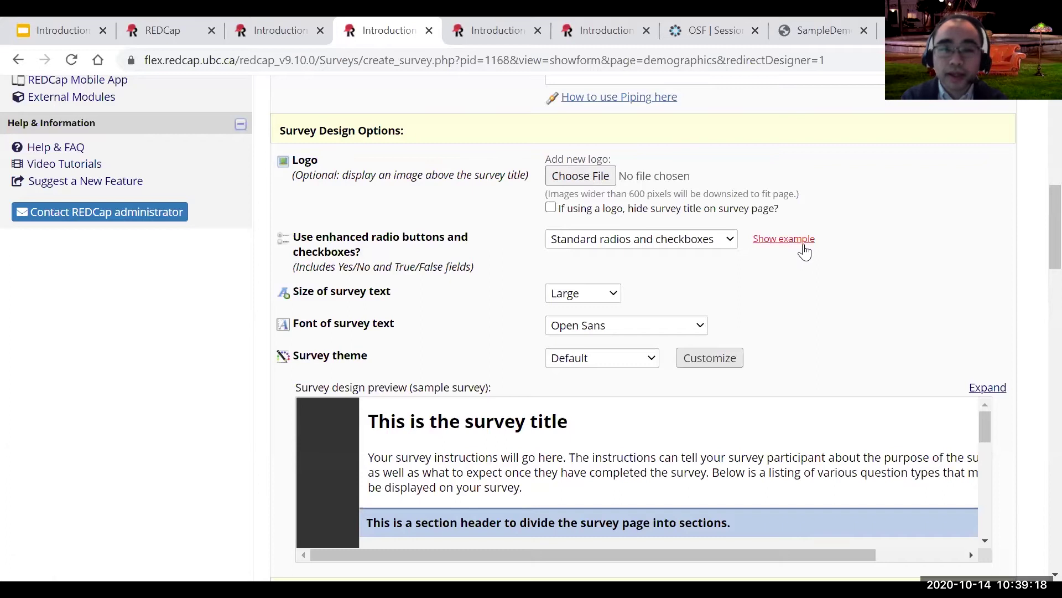
{"action": "scroll", "coordinate": [778, 258], "scroll_direction": "down", "scroll_amount": 2}
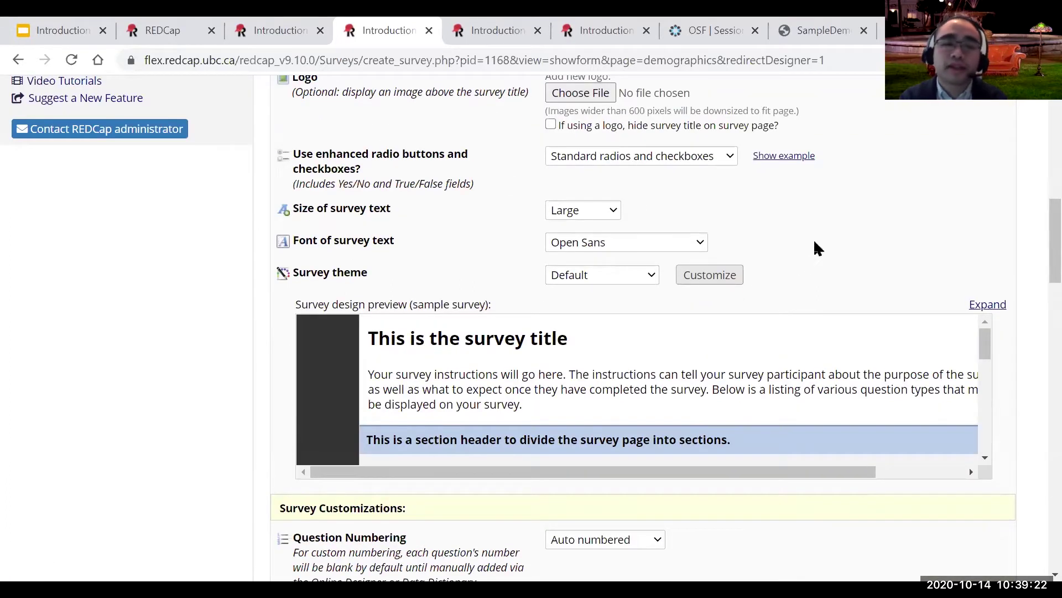
{"action": "left_click", "coordinate": [786, 157]}
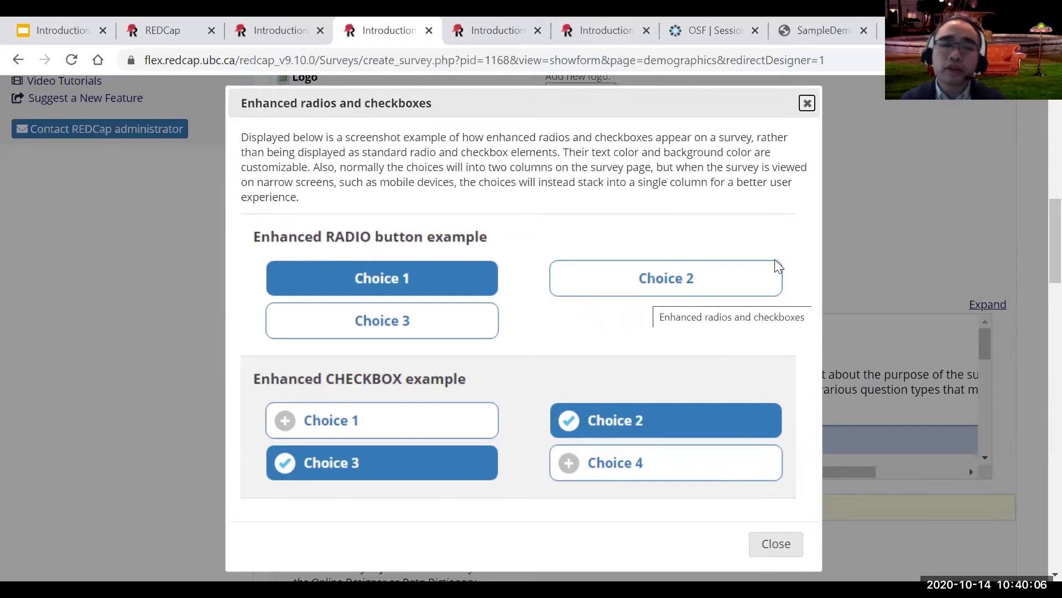
{"action": "left_click", "coordinate": [808, 104]}
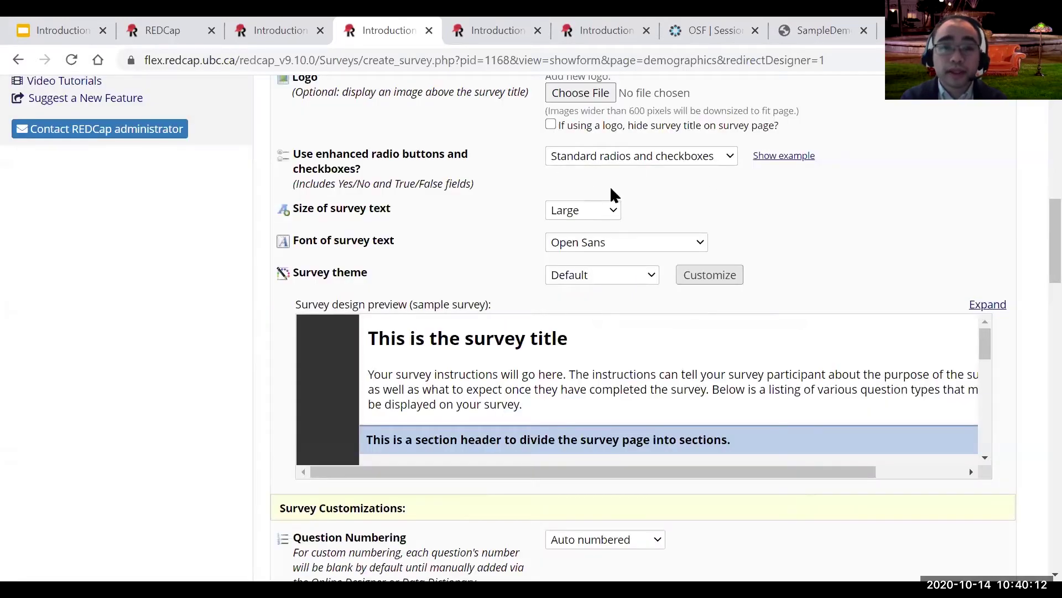
- Look through the available choices for the survey's text size and font
{"action": "scroll", "coordinate": [581, 213], "scroll_direction": "down", "scroll_amount": 2}
{"action": "left_click", "coordinate": [582, 128]}
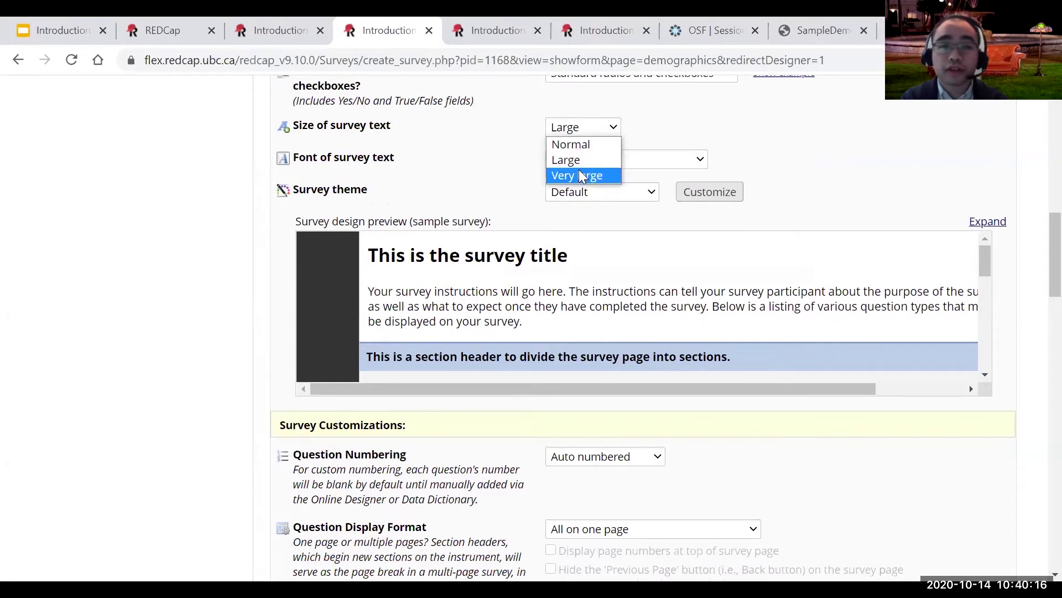
{"action": "left_click", "coordinate": [478, 146]}
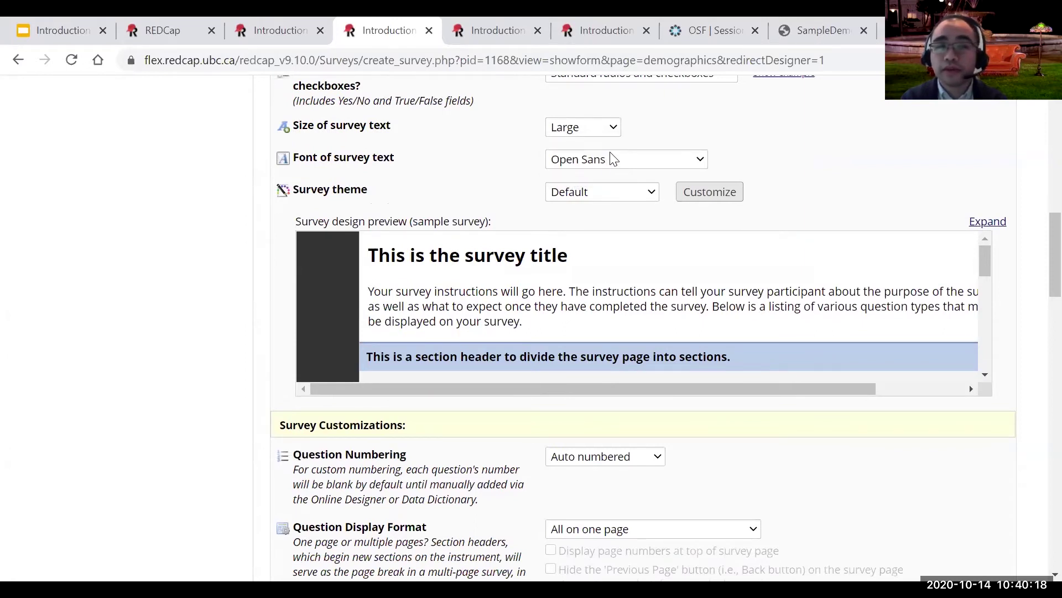
{"action": "left_click", "coordinate": [613, 159]}
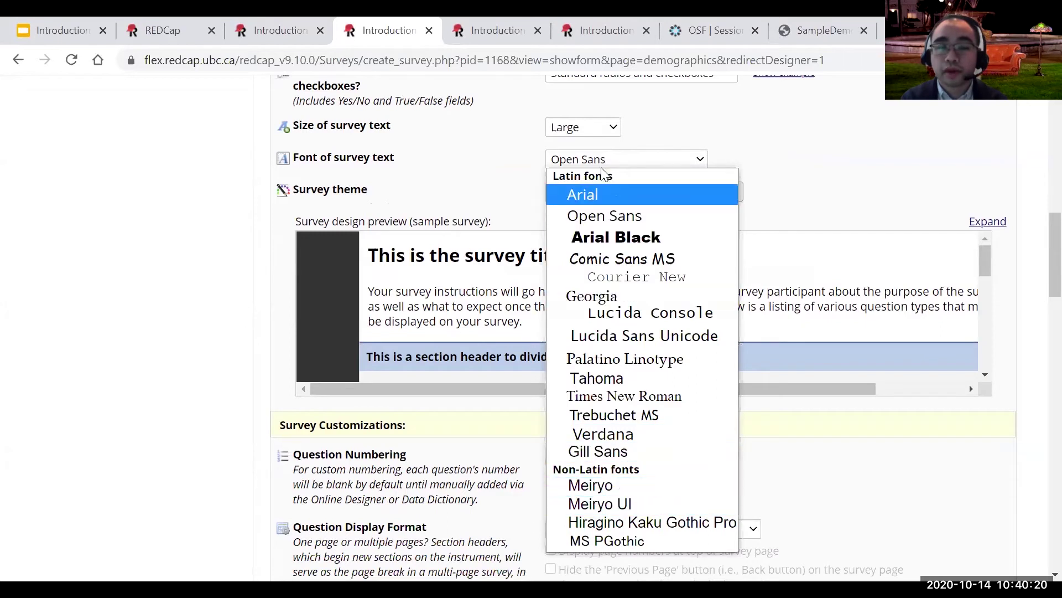
{"action": "left_click", "coordinate": [488, 159]}
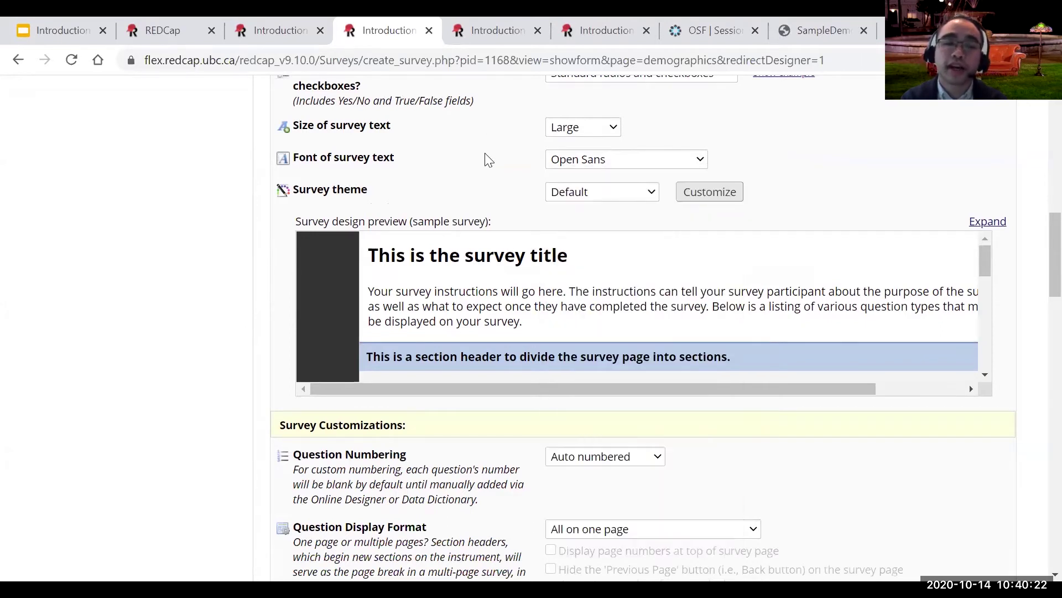
- Preview the Flat White survey theme and set the theme to Plum, checking it in the sample survey
{"action": "left_click", "coordinate": [631, 194]}
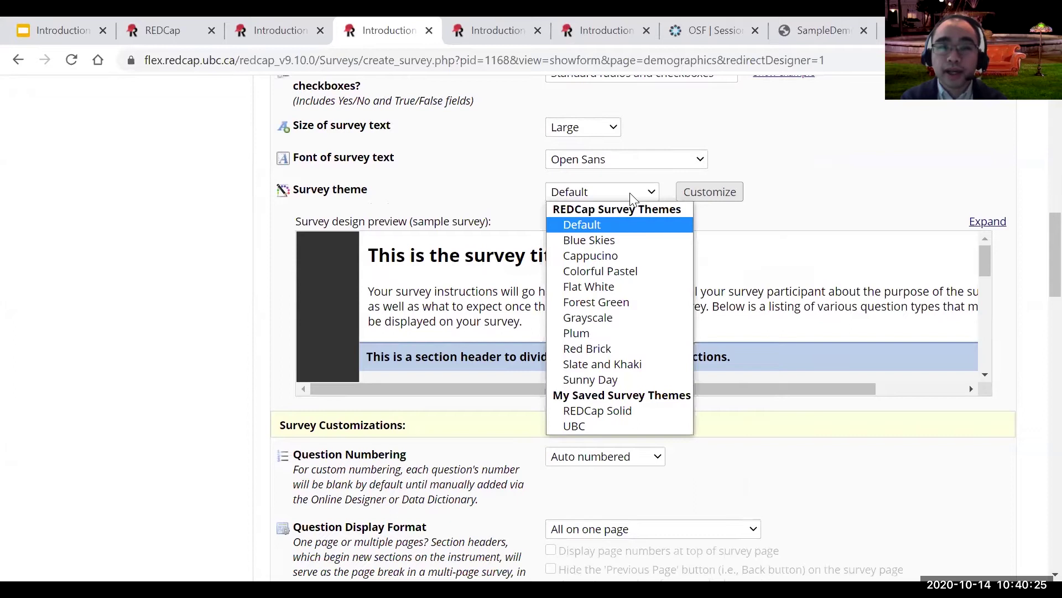
{"action": "left_click", "coordinate": [433, 188]}
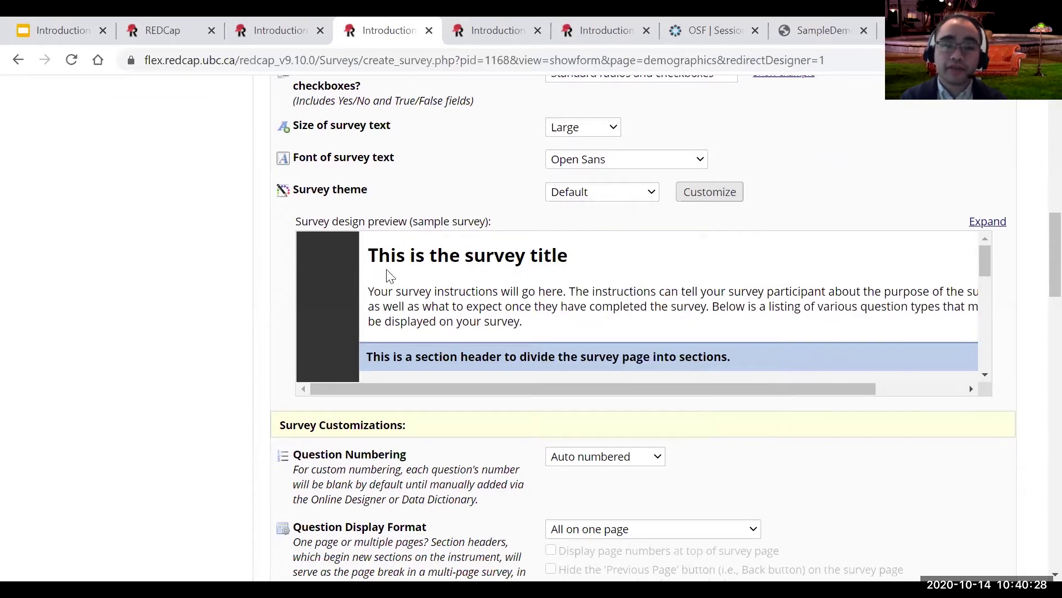
{"action": "left_click", "coordinate": [618, 191]}
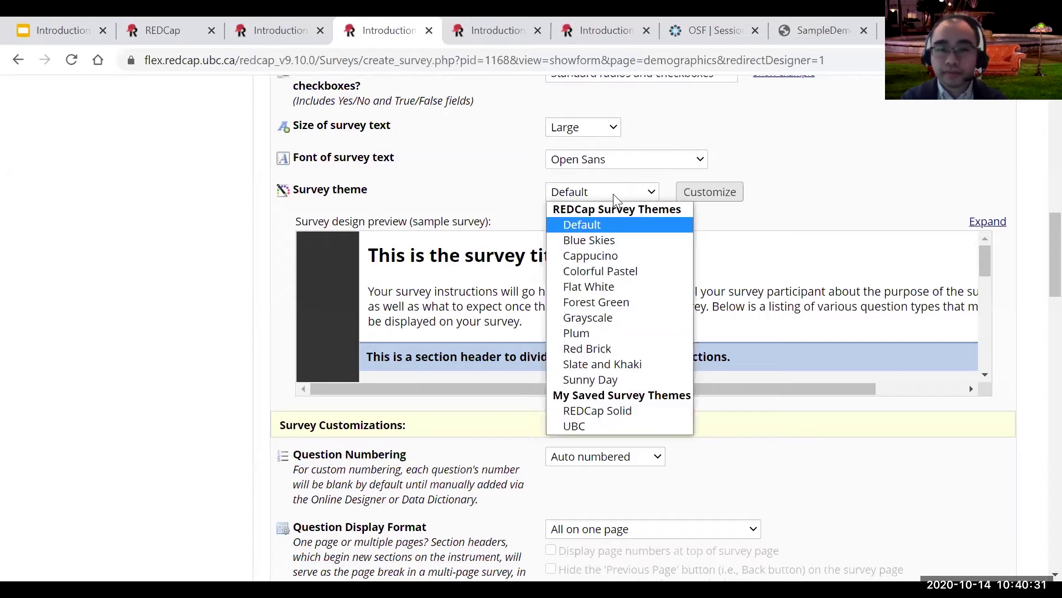
{"action": "left_click", "coordinate": [610, 286]}
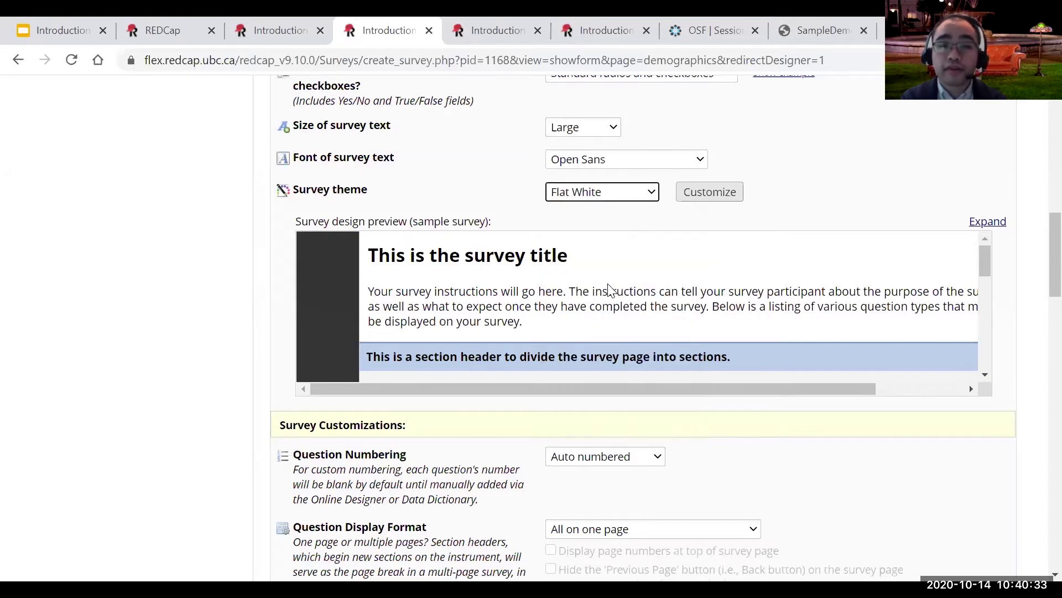
{"action": "left_click", "coordinate": [630, 195]}
{"action": "left_click", "coordinate": [612, 332]}
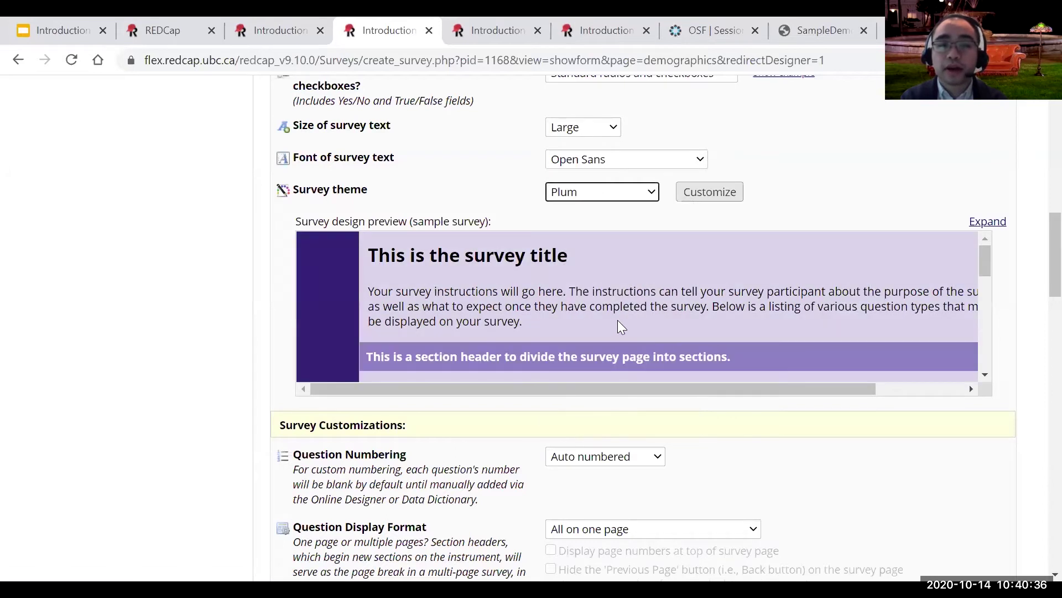
{"action": "scroll", "coordinate": [618, 318], "scroll_direction": "down", "scroll_amount": 1}
- Open the Plum theme's customization and review the custom color options alongside the sample survey
{"action": "left_click", "coordinate": [699, 194]}
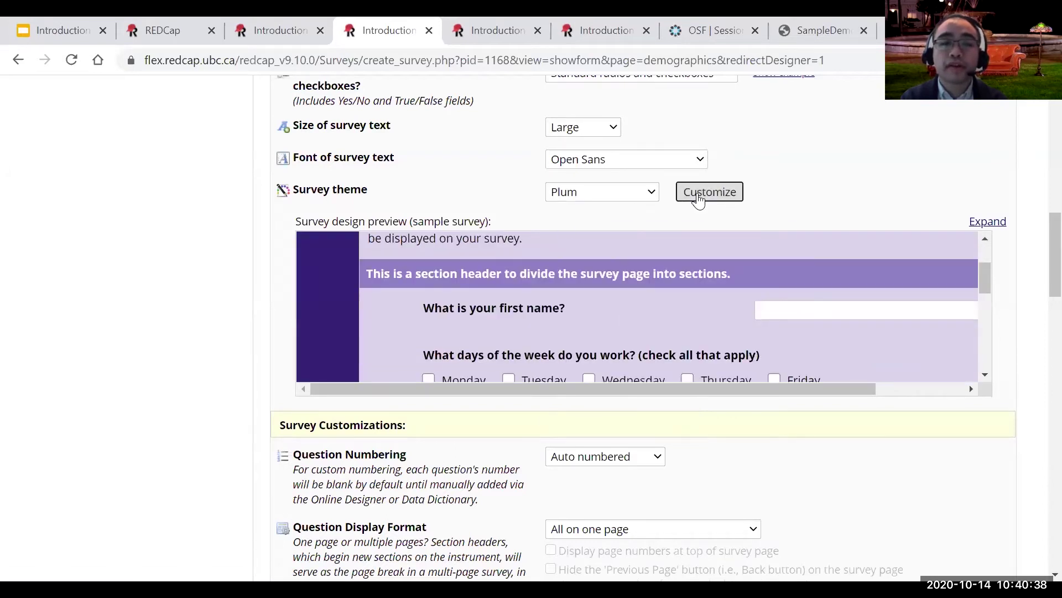
{"action": "scroll", "coordinate": [668, 264], "scroll_direction": "down", "scroll_amount": 2}
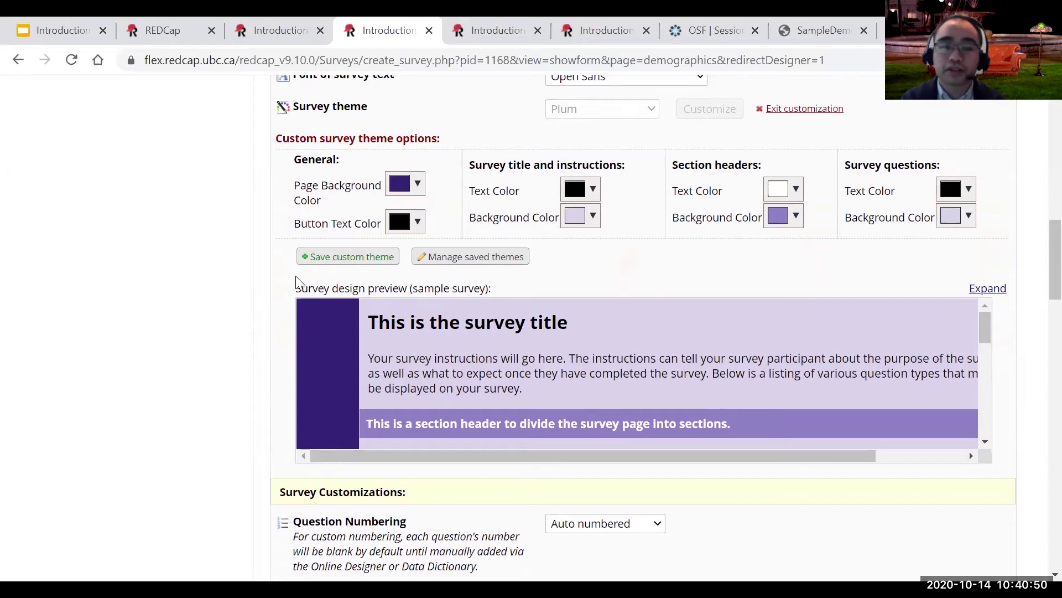
{"action": "scroll", "coordinate": [274, 299], "scroll_direction": "down", "scroll_amount": 2}
{"action": "scroll", "coordinate": [274, 296], "scroll_direction": "down", "scroll_amount": 1}
{"action": "scroll", "coordinate": [281, 286], "scroll_direction": "up", "scroll_amount": 2}
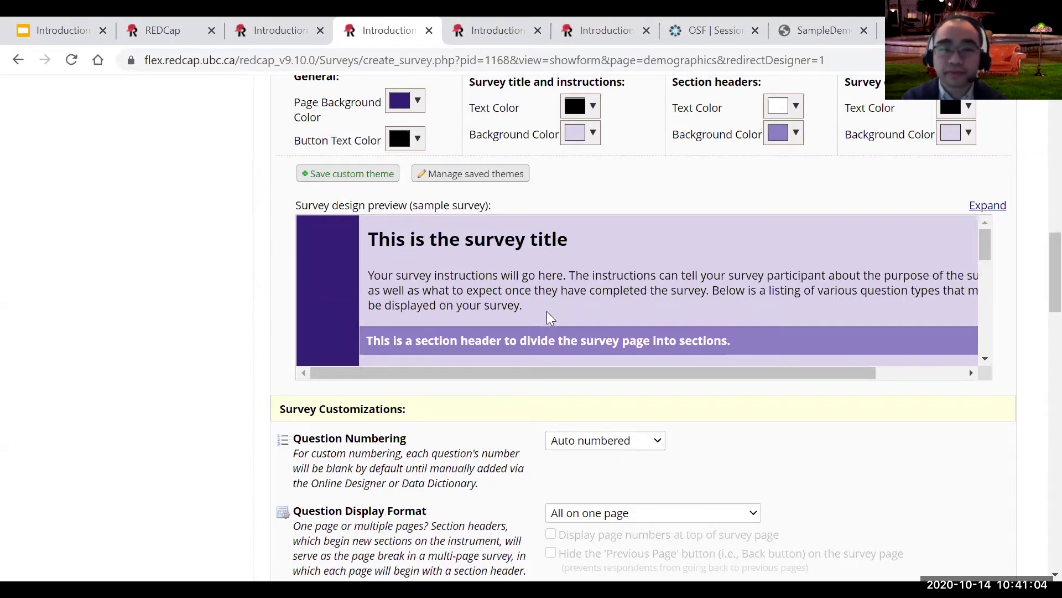
- Set the survey's Question Numbering to Custom numbered
{"action": "scroll", "coordinate": [539, 312], "scroll_direction": "down", "scroll_amount": 5}
{"action": "scroll", "coordinate": [484, 437], "scroll_direction": "down", "scroll_amount": 5}
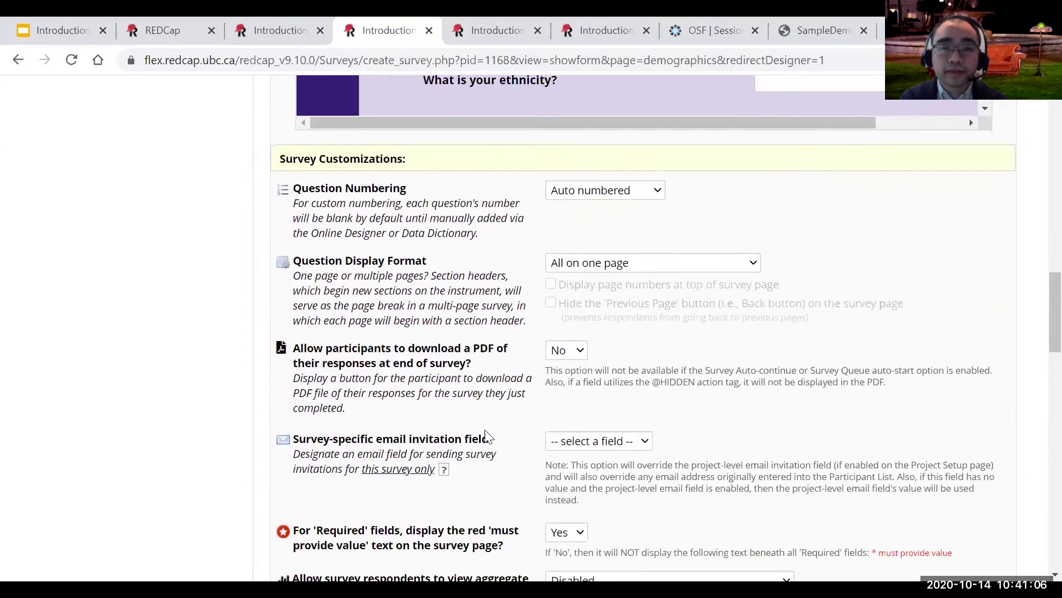
{"action": "scroll", "coordinate": [487, 437], "scroll_direction": "down", "scroll_amount": 2}
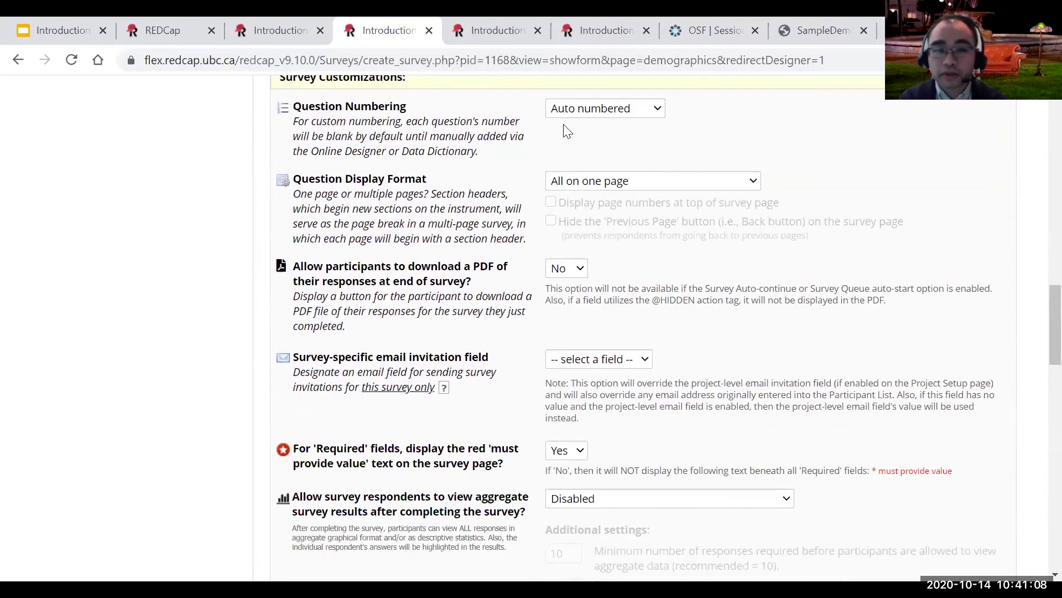
{"action": "left_click", "coordinate": [621, 108]}
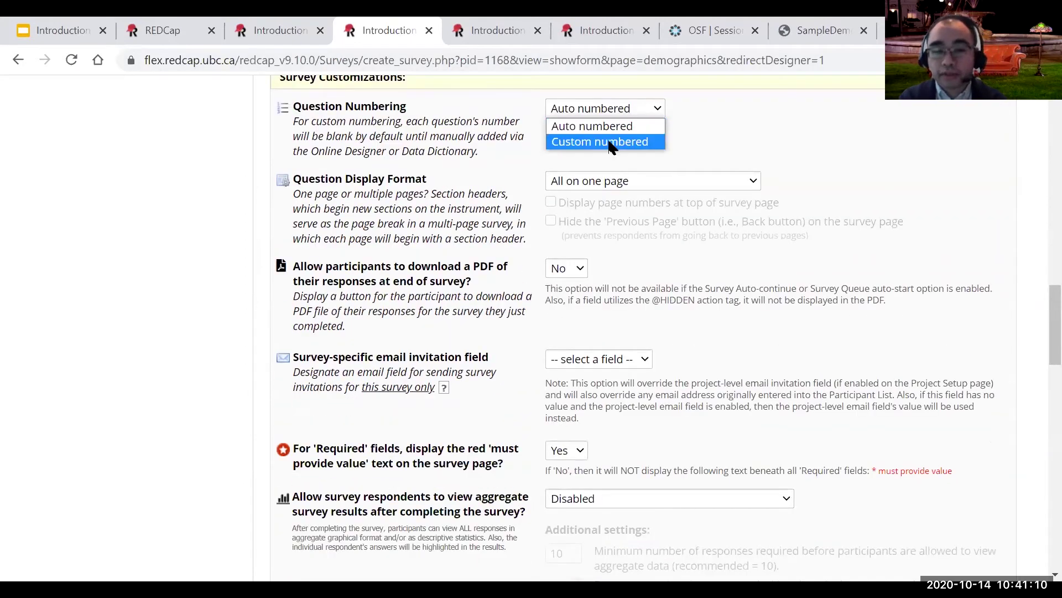
{"action": "left_click", "coordinate": [602, 125]}
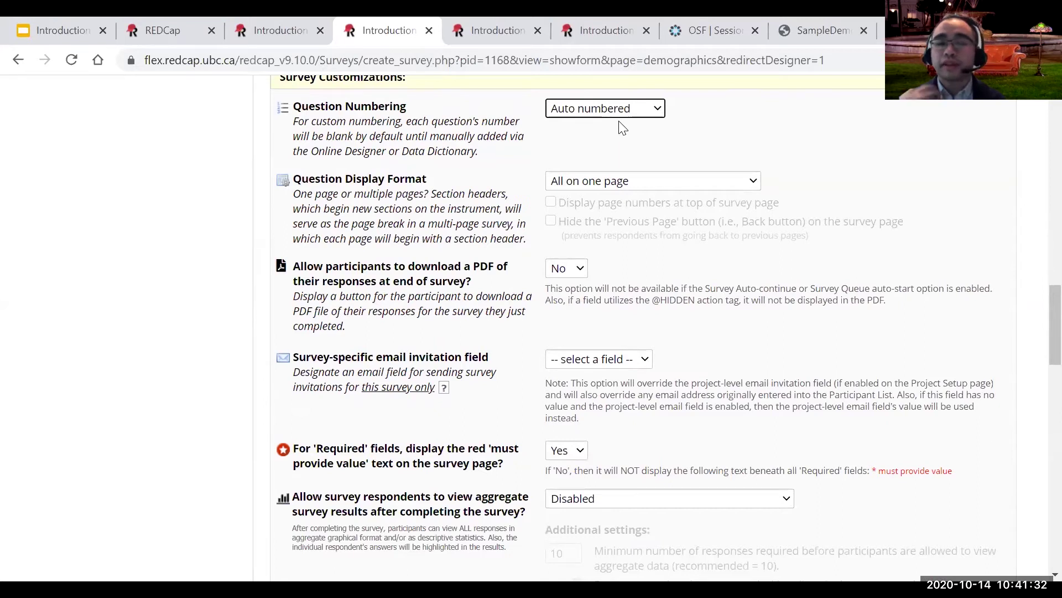
{"action": "left_click", "coordinate": [591, 106]}
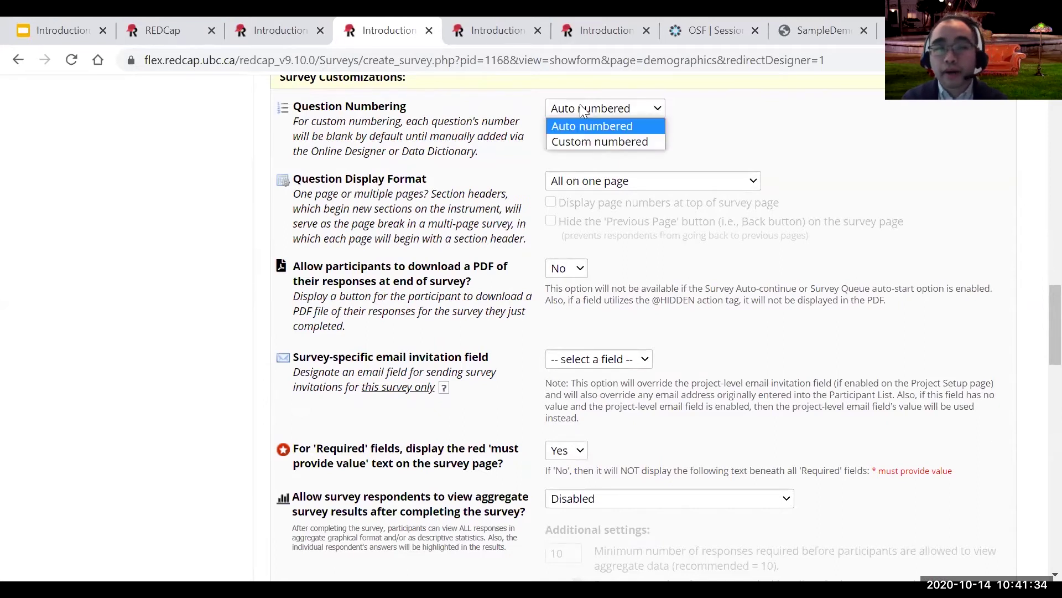
{"action": "left_click", "coordinate": [588, 138]}
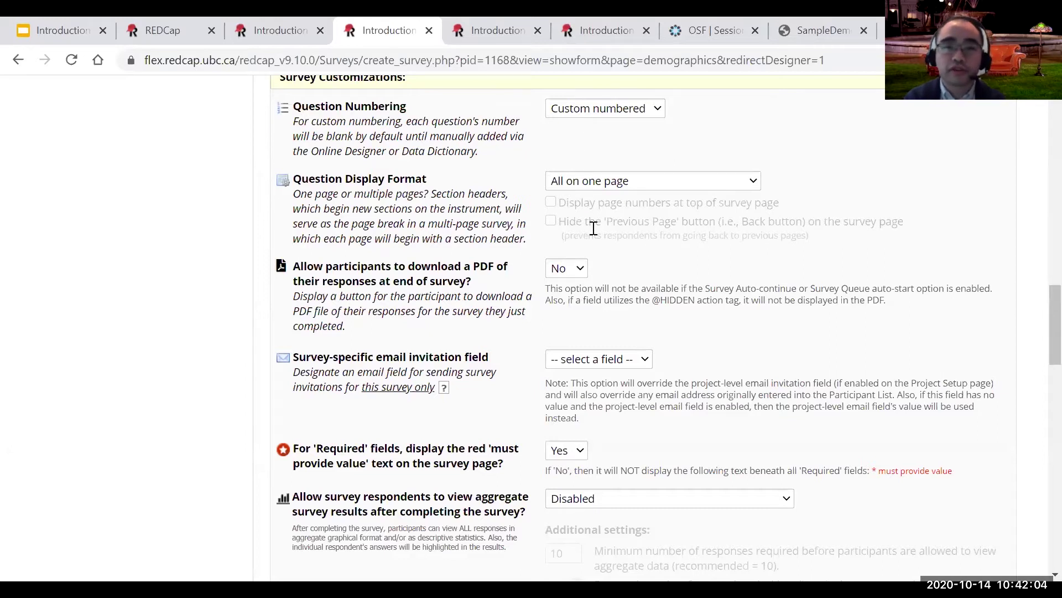
- Set the Question Display Format to One section per page (multiple pages)
{"action": "scroll", "coordinate": [587, 129], "scroll_direction": "down", "scroll_amount": 1}
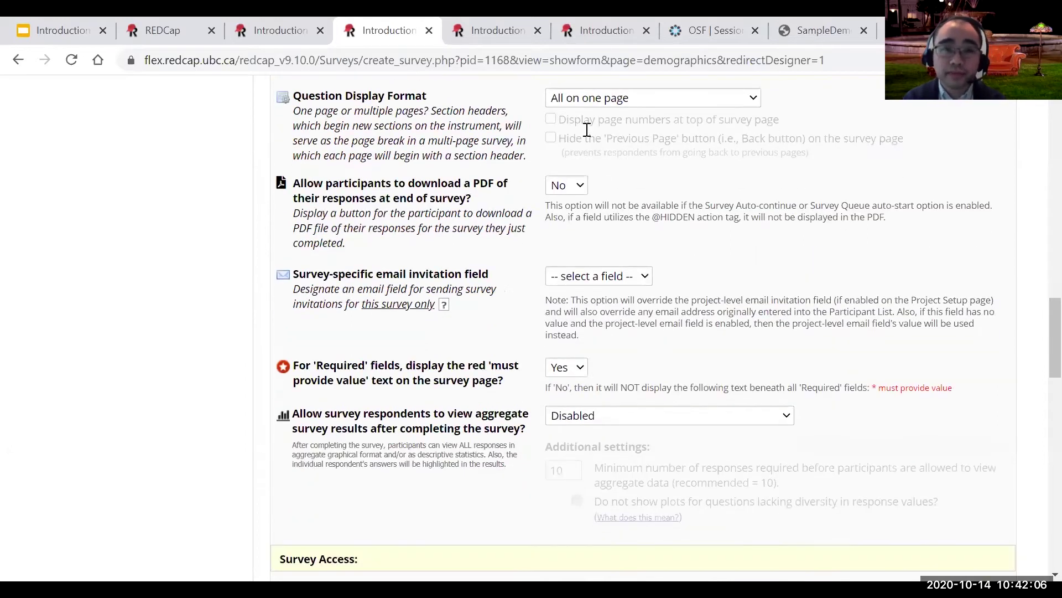
{"action": "left_click", "coordinate": [618, 98]}
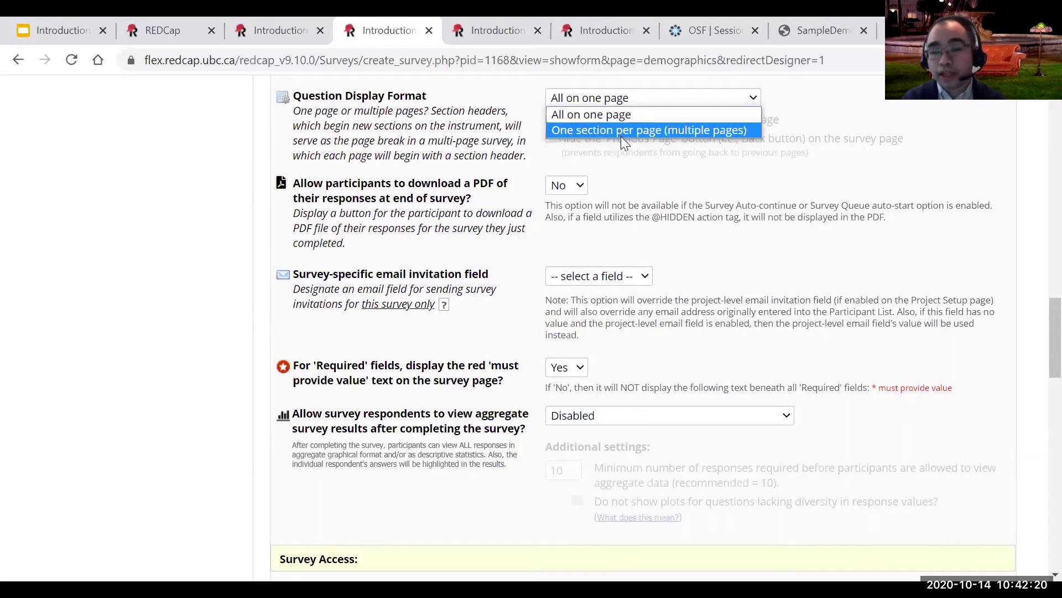
{"action": "left_click", "coordinate": [498, 115]}
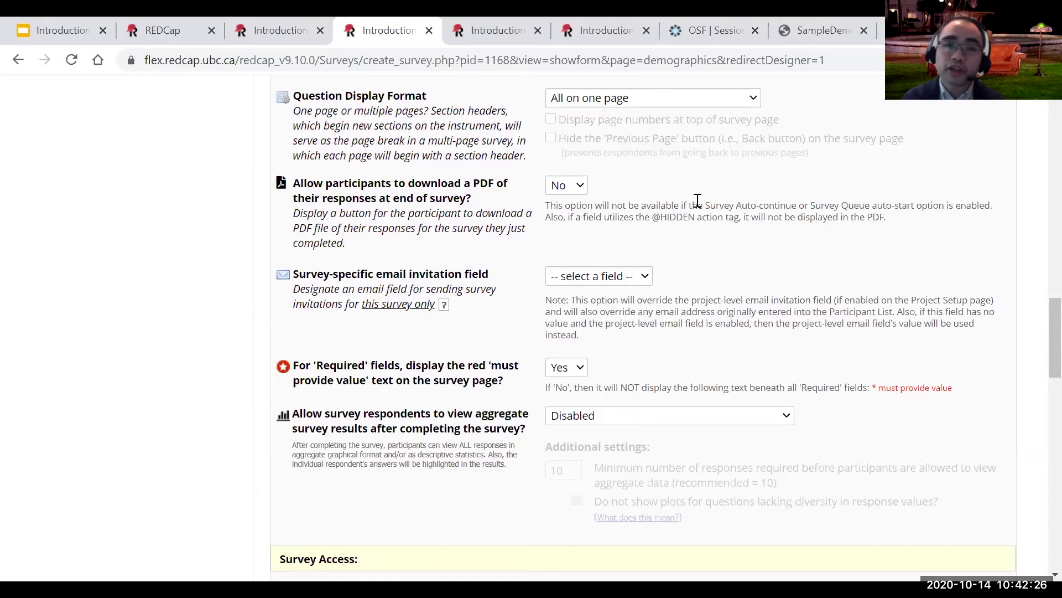
{"action": "left_click", "coordinate": [640, 103]}
{"action": "left_click", "coordinate": [632, 130]}
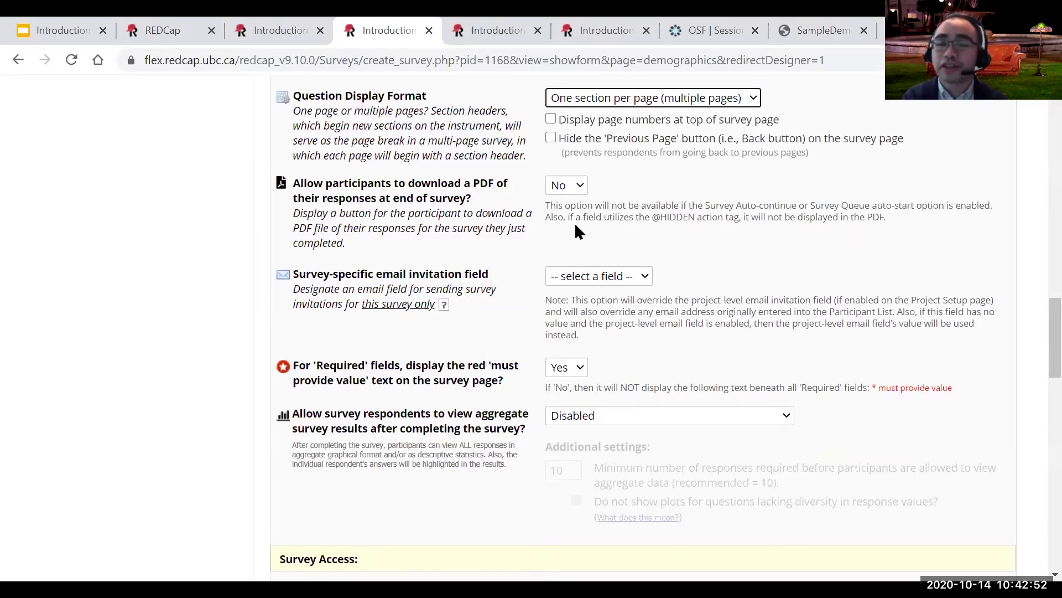
- Review the PDF download setting and the fields offered for the survey-specific email invitation
{"action": "scroll", "coordinate": [574, 231], "scroll_direction": "down", "scroll_amount": 2}
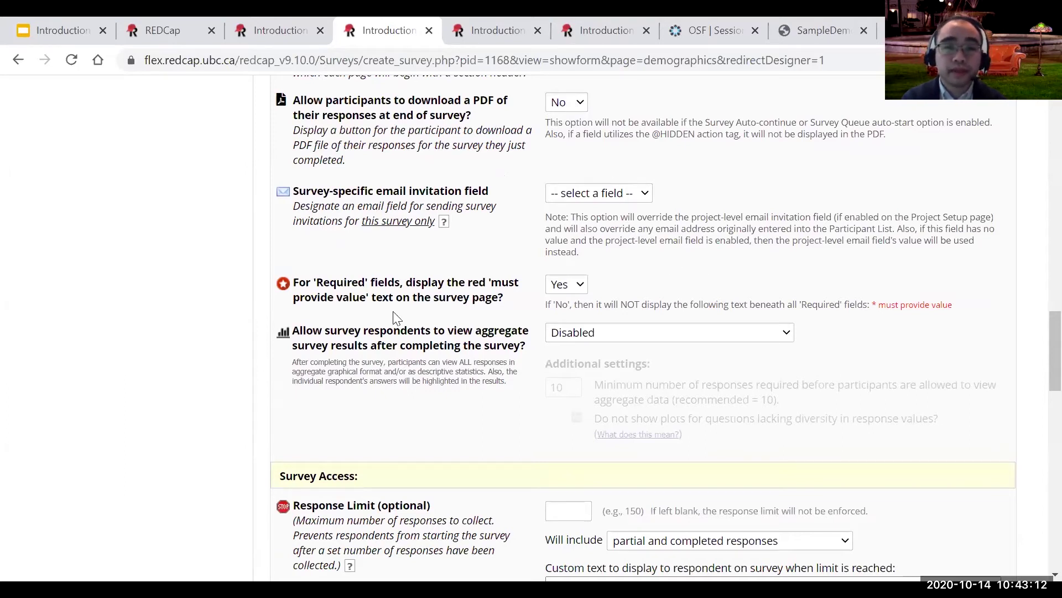
{"action": "scroll", "coordinate": [382, 260], "scroll_direction": "down", "scroll_amount": 1}
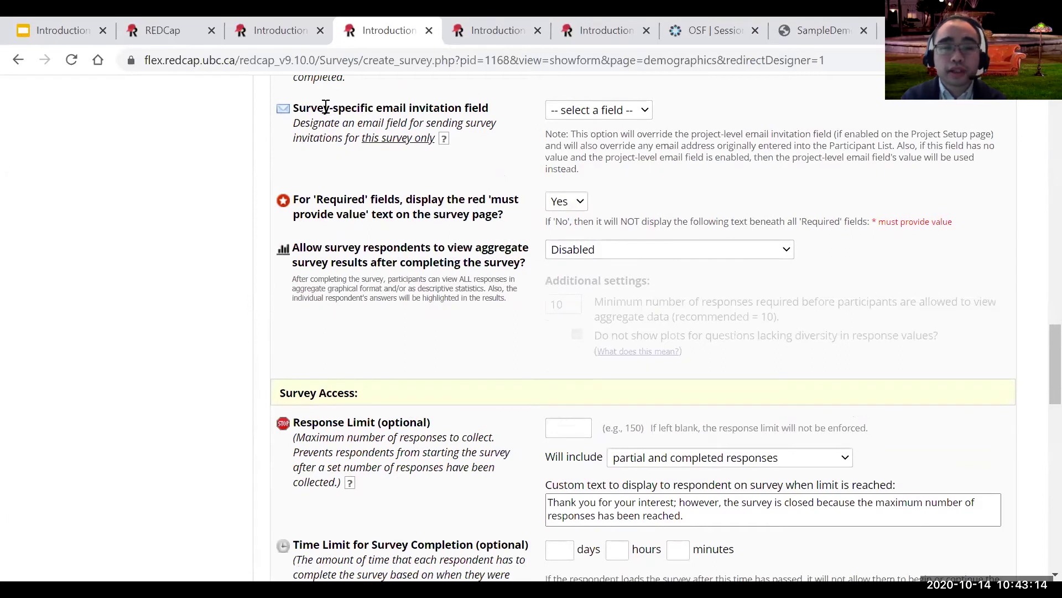
{"action": "left_click_drag", "start_coordinate": [298, 108], "coordinate": [475, 170]}
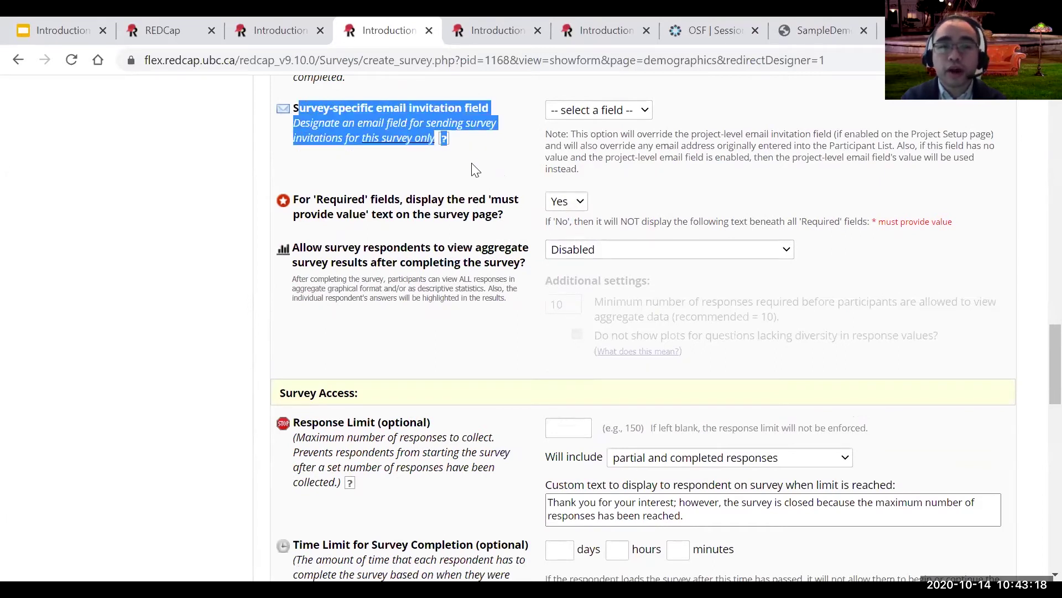
{"action": "left_click", "coordinate": [469, 171]}
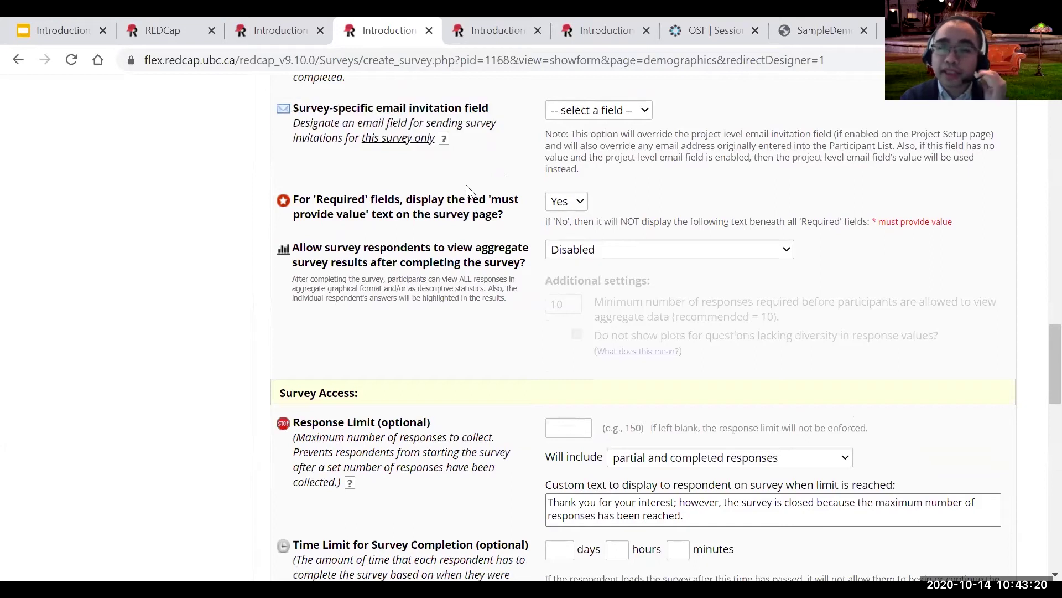
{"action": "left_click", "coordinate": [574, 111]}
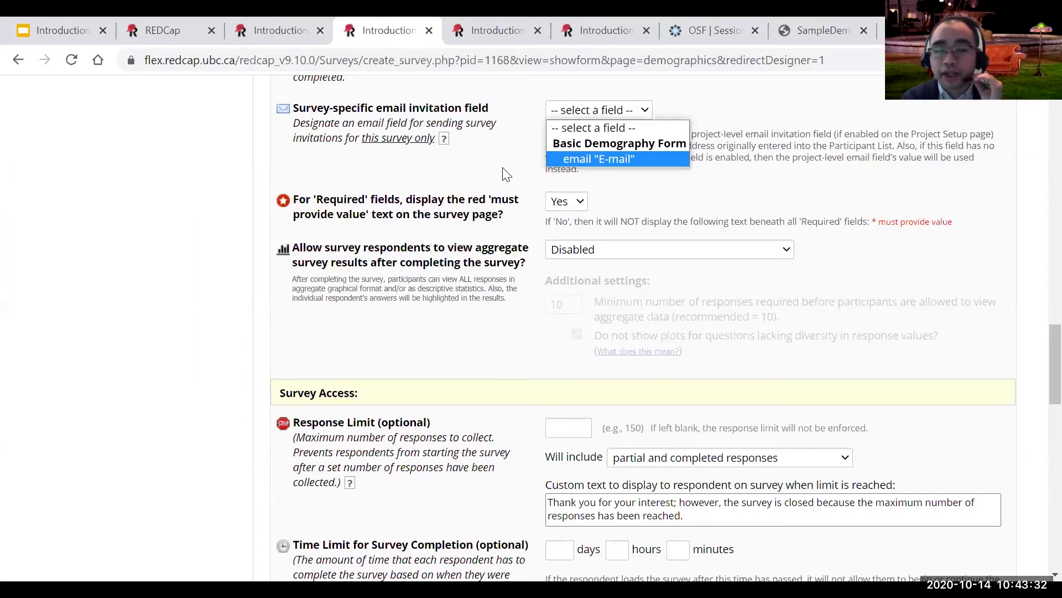
{"action": "scroll", "coordinate": [507, 173], "scroll_direction": "down", "scroll_amount": 2}
{"action": "scroll", "coordinate": [507, 174], "scroll_direction": "up", "scroll_amount": 2}
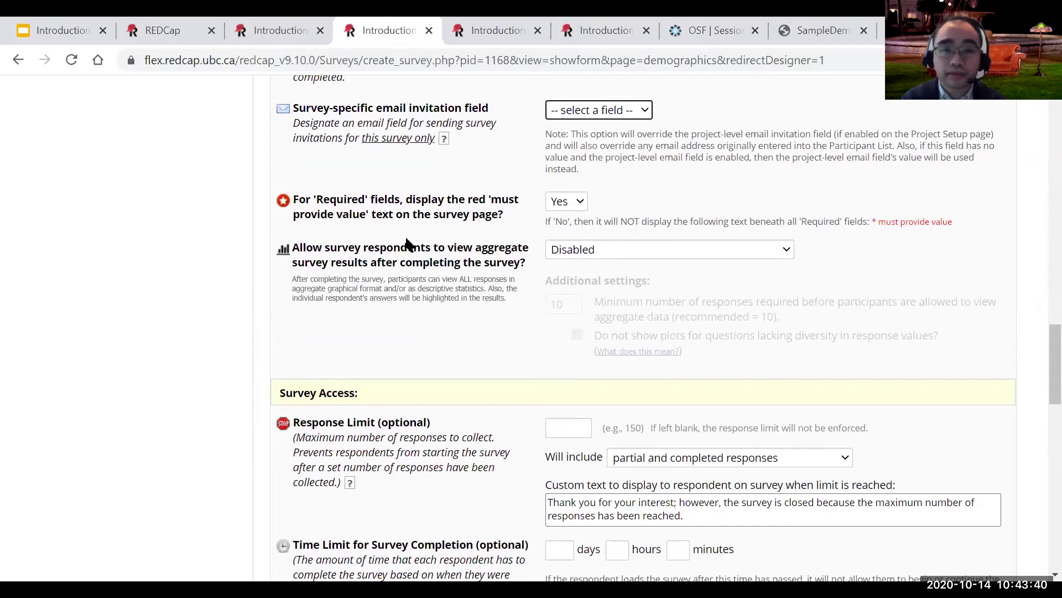
- Set the display of the red 'must provide value' text for required fields to No
{"action": "scroll", "coordinate": [398, 243], "scroll_direction": "down", "scroll_amount": 1}
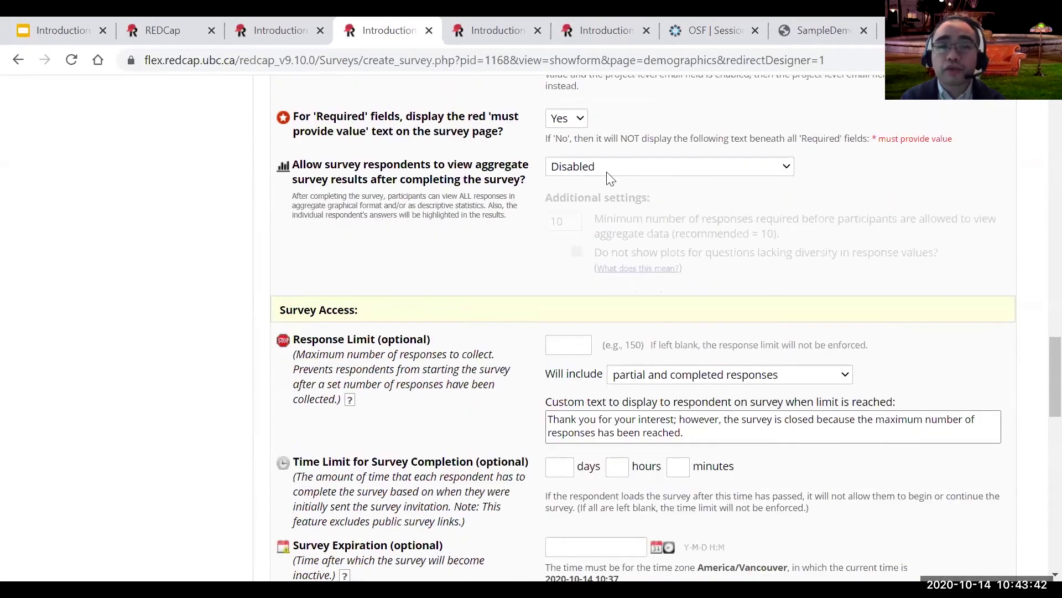
{"action": "scroll", "coordinate": [652, 197], "scroll_direction": "up", "scroll_amount": 1}
{"action": "left_click_drag", "start_coordinate": [873, 221], "coordinate": [963, 229]}
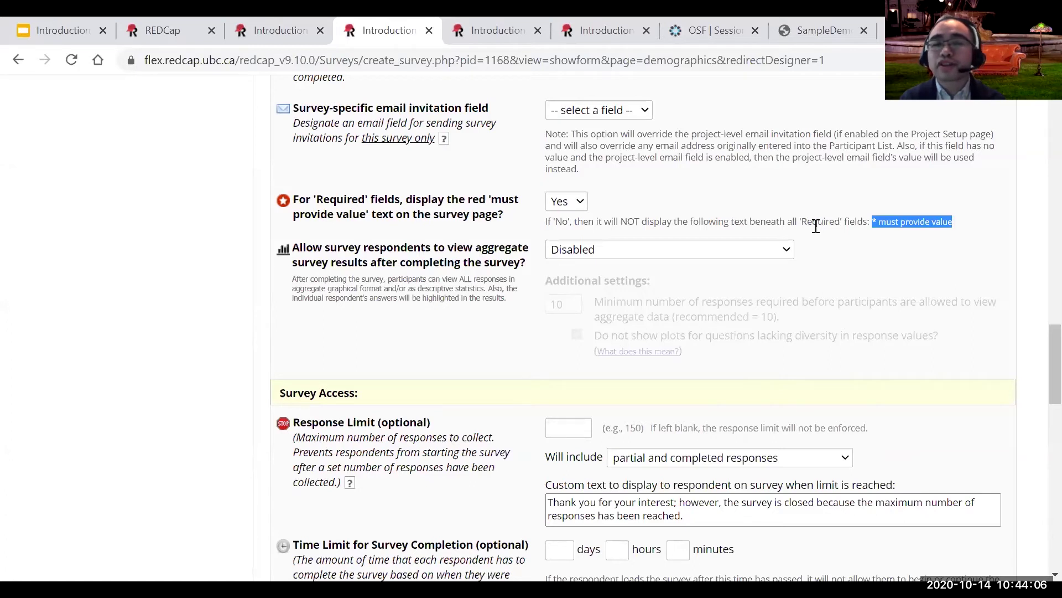
{"action": "left_click", "coordinate": [577, 205]}
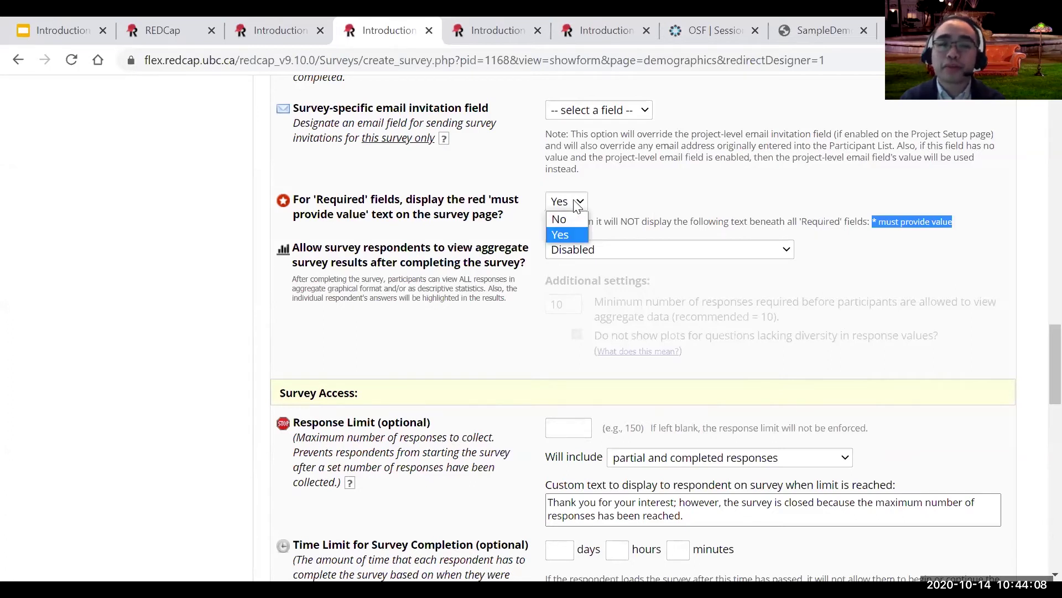
{"action": "left_click", "coordinate": [572, 221]}
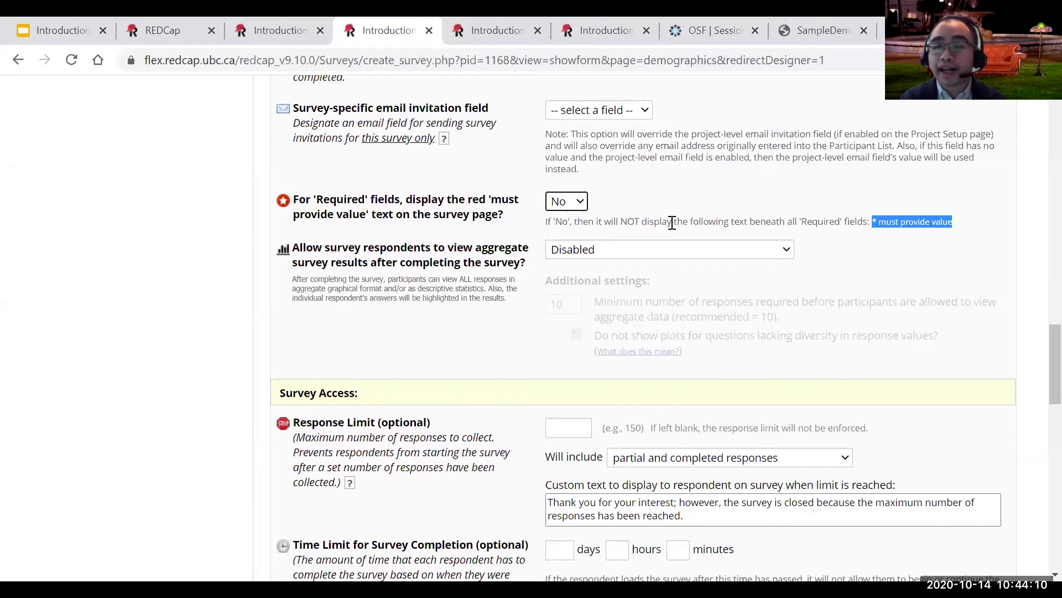
{"action": "scroll", "coordinate": [803, 227], "scroll_direction": "down", "scroll_amount": 2}
{"action": "scroll", "coordinate": [803, 227], "scroll_direction": "up", "scroll_amount": 2}
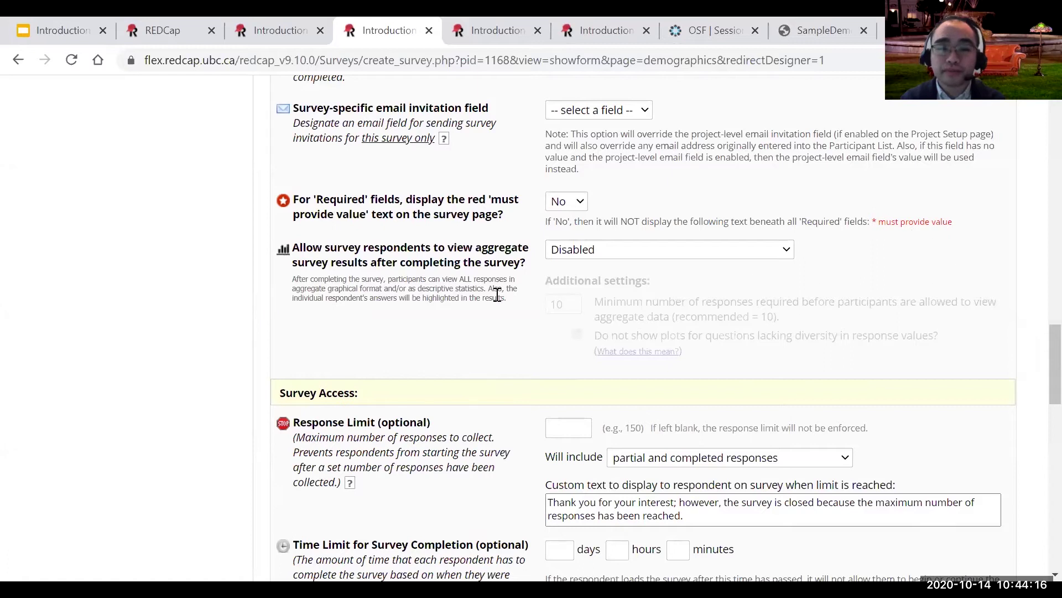
- Set the survey's Response Limit to 150 under Survey Access
{"action": "scroll", "coordinate": [344, 287], "scroll_direction": "down", "scroll_amount": 6}
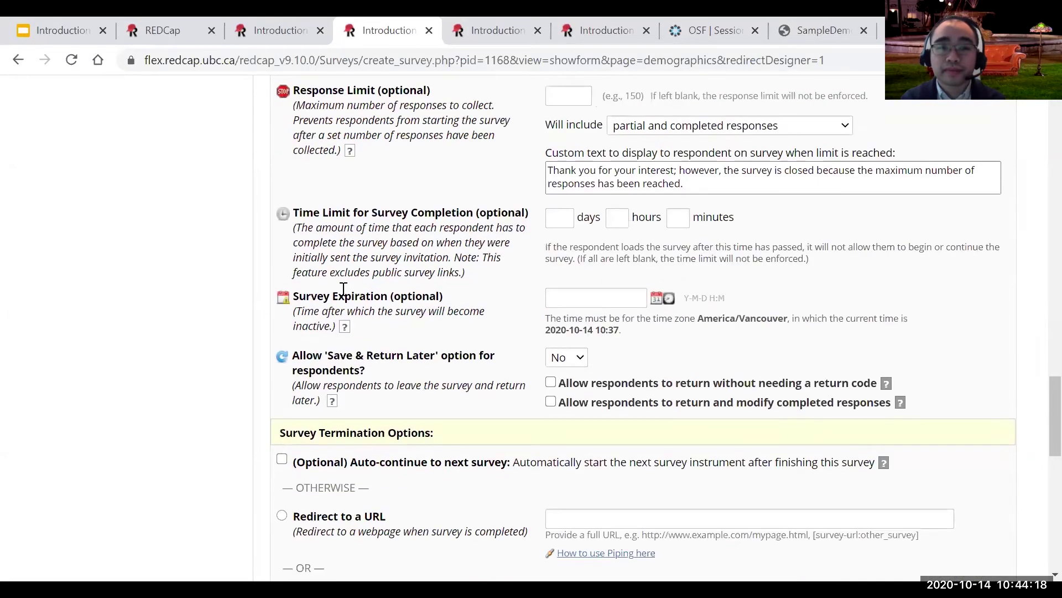
{"action": "scroll", "coordinate": [344, 287], "scroll_direction": "up", "scroll_amount": 1}
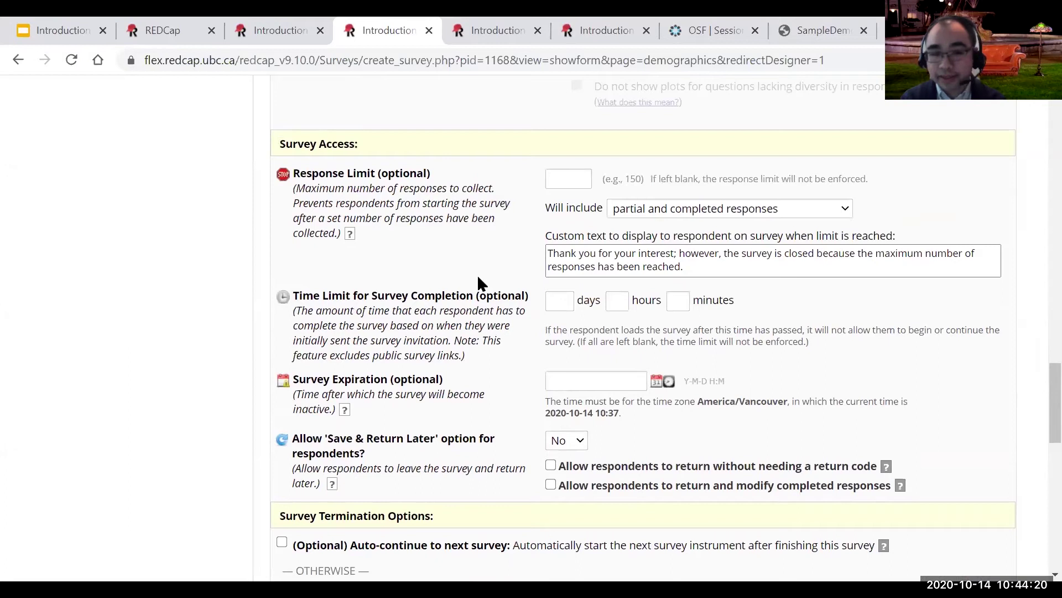
{"action": "left_click", "coordinate": [571, 175]}
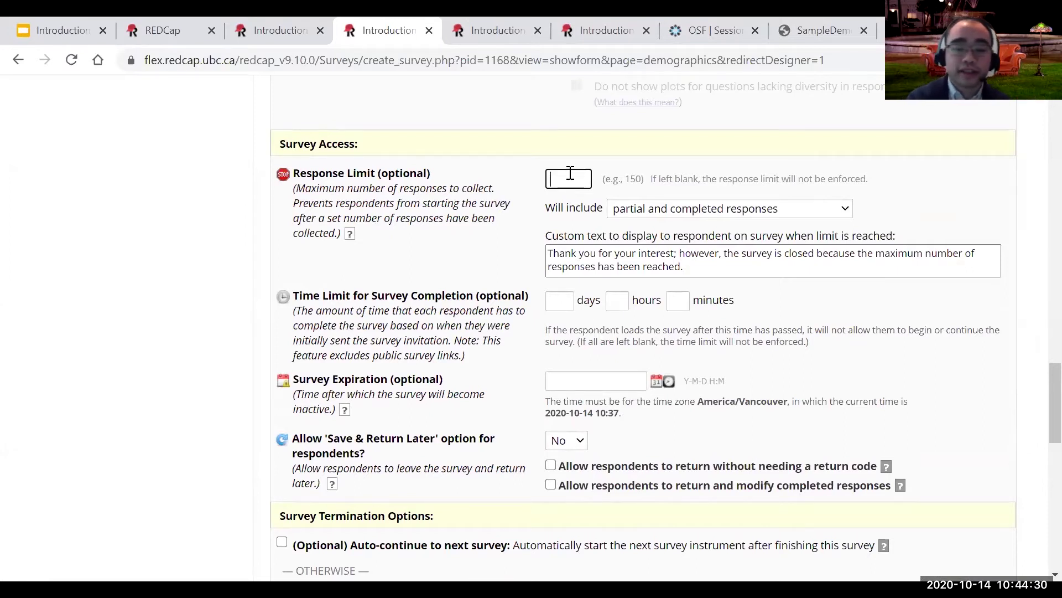
{"action": "type", "text": "50"}
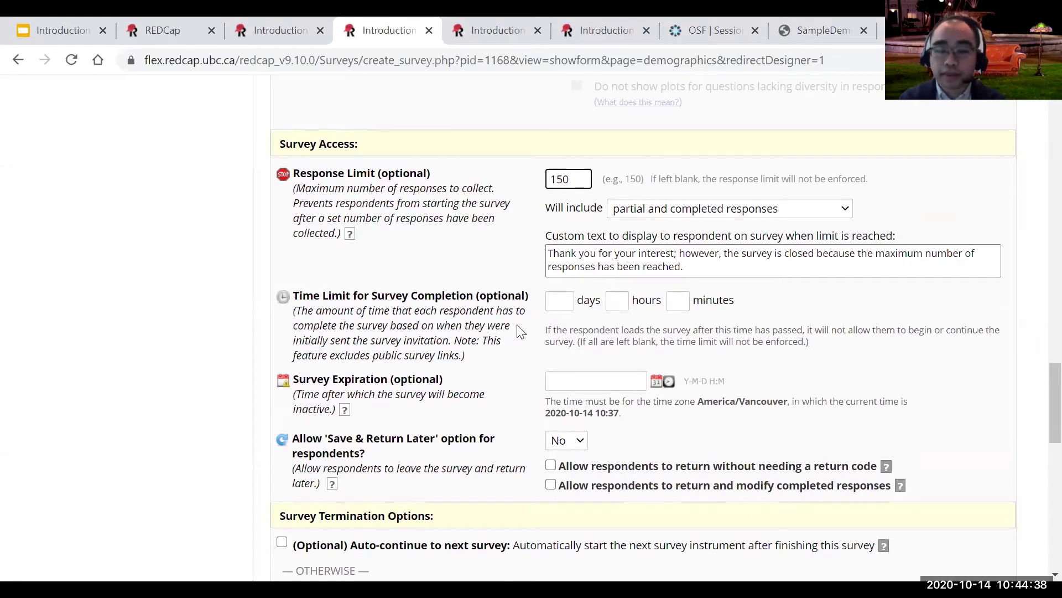
- Set the Allow 'Save & Return Later' option for respondents to Yes under Survey Access
{"action": "scroll", "coordinate": [525, 348], "scroll_direction": "down", "scroll_amount": 1}
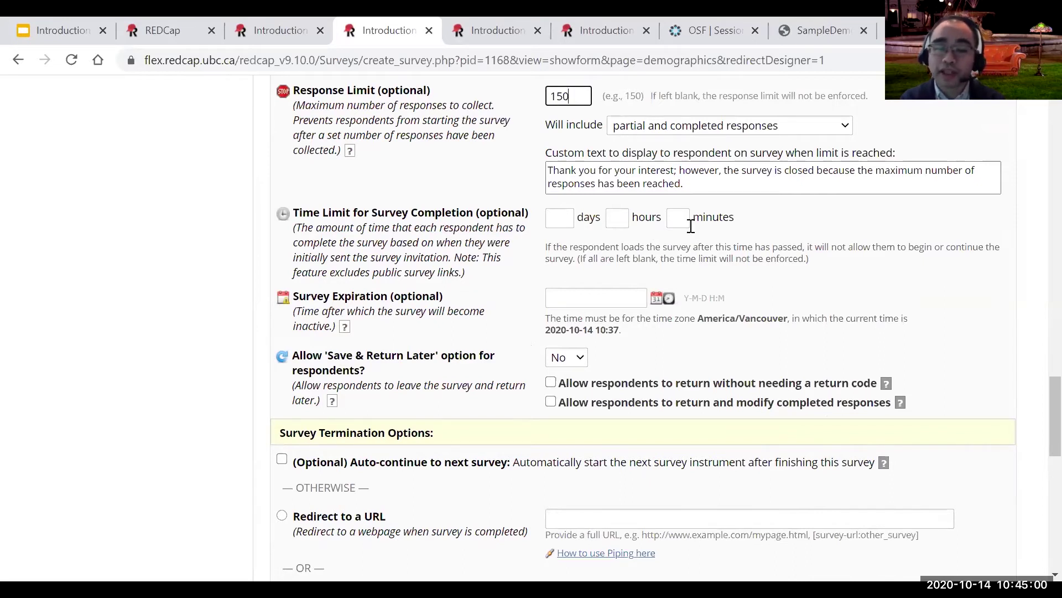
{"action": "scroll", "coordinate": [691, 227], "scroll_direction": "down", "scroll_amount": 1}
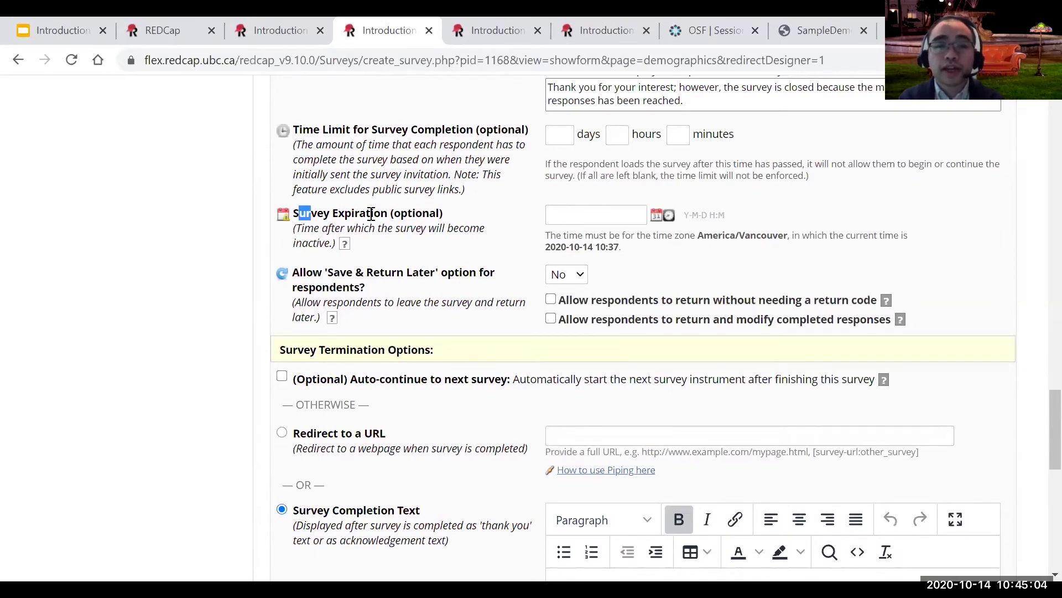
{"action": "left_click_drag", "start_coordinate": [300, 213], "coordinate": [445, 213]}
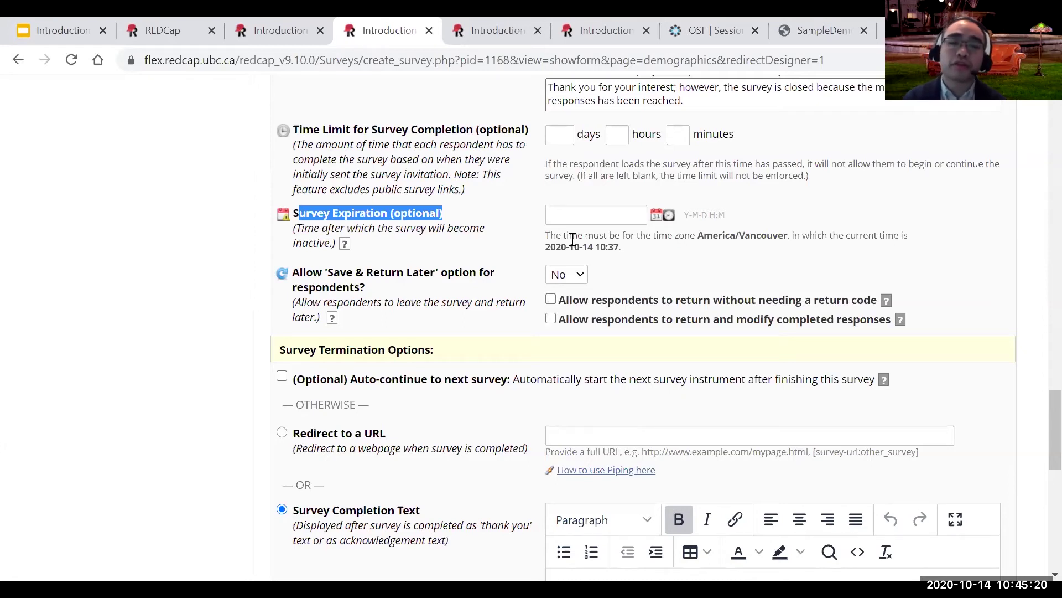
{"action": "scroll", "coordinate": [549, 339], "scroll_direction": "down", "scroll_amount": 2}
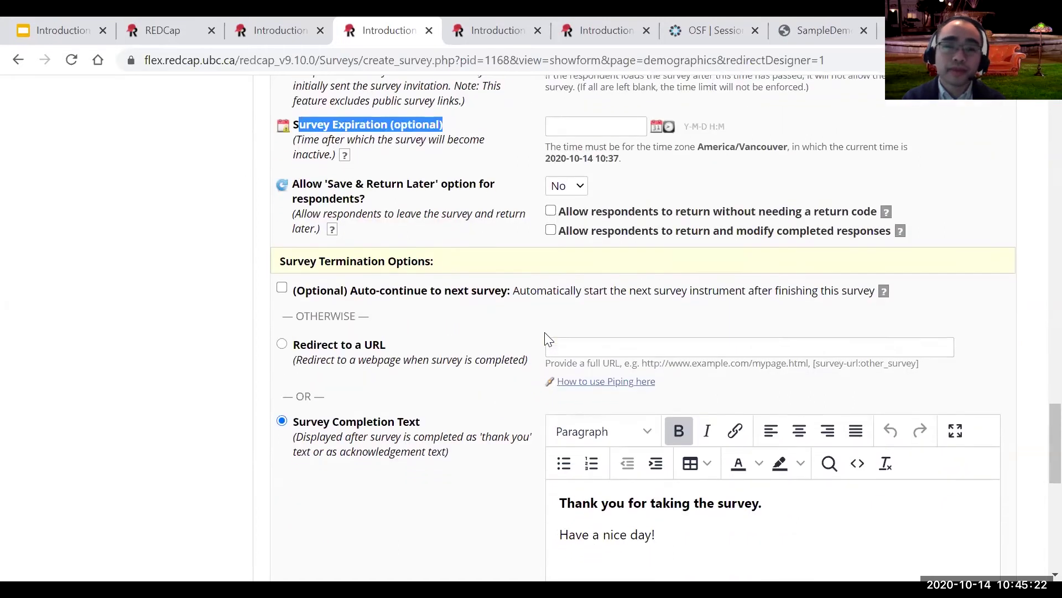
{"action": "scroll", "coordinate": [549, 339], "scroll_direction": "down", "scroll_amount": 2}
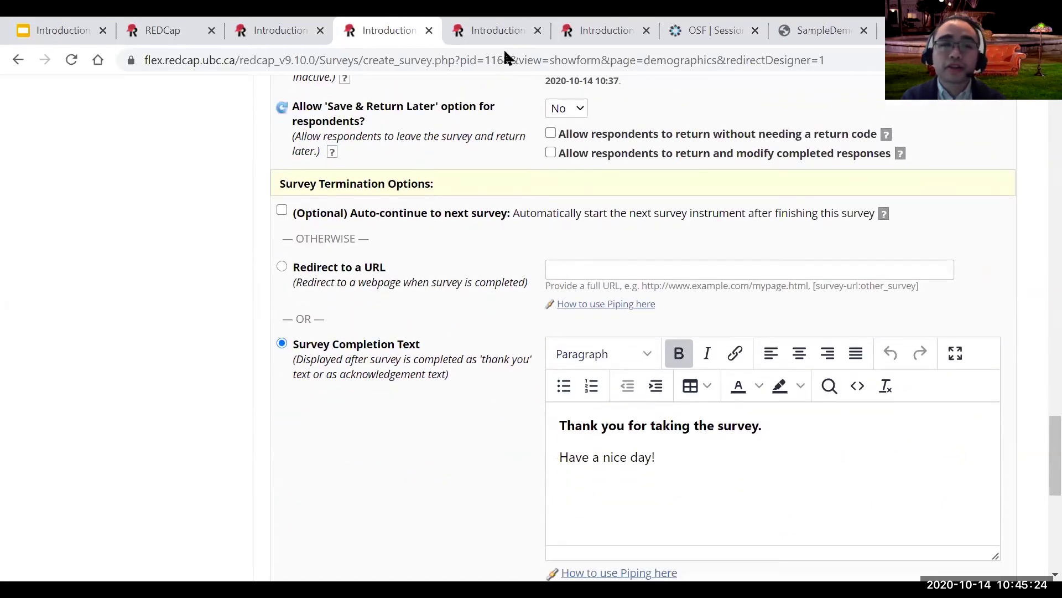
{"action": "left_click_drag", "start_coordinate": [299, 106], "coordinate": [403, 121]}
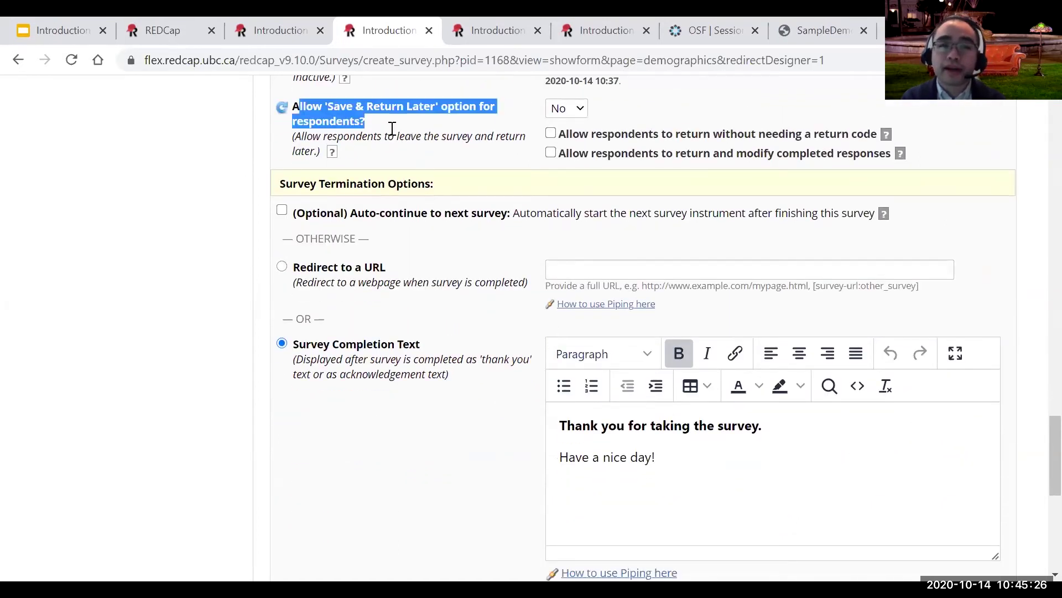
{"action": "scroll", "coordinate": [396, 209], "scroll_direction": "up", "scroll_amount": 2}
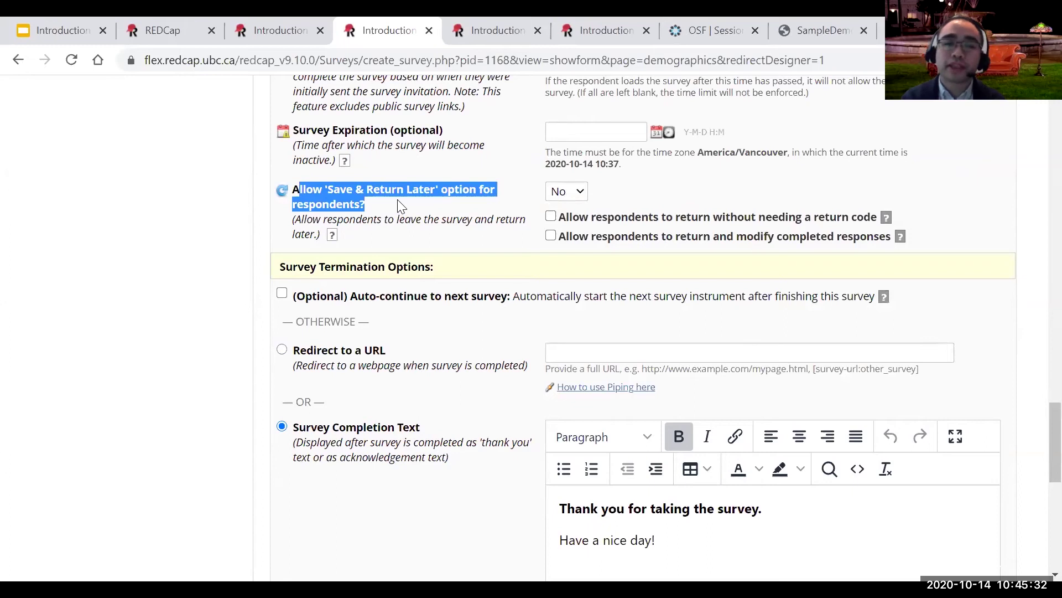
{"action": "left_click", "coordinate": [570, 194]}
{"action": "left_click", "coordinate": [566, 222]}
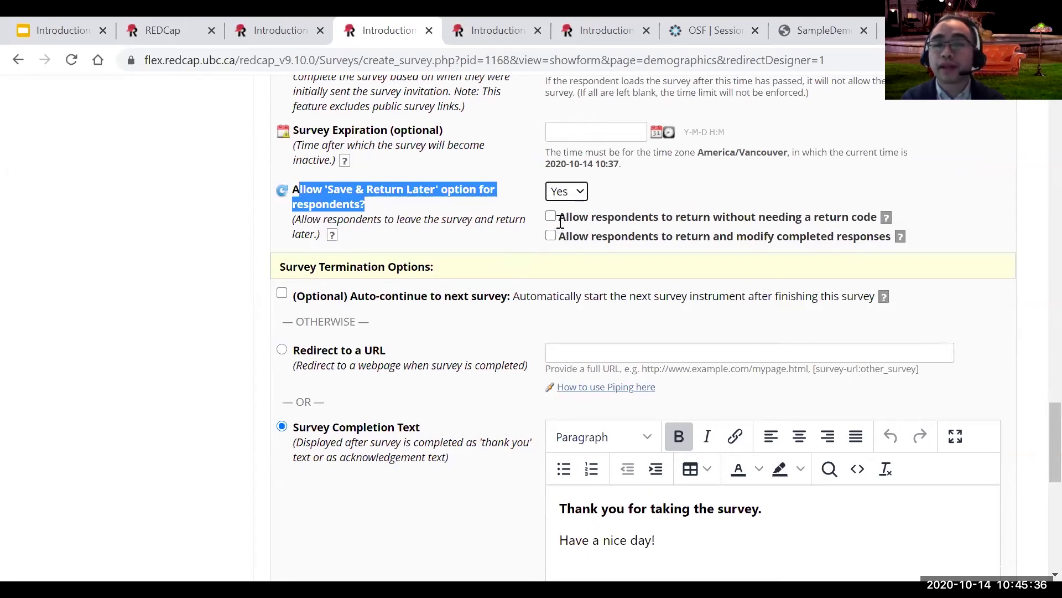
- Review the options for returning without a return code and for modifying completed responses
{"action": "left_click_drag", "start_coordinate": [816, 217], "coordinate": [874, 299]}
{"action": "scroll", "coordinate": [873, 242], "scroll_direction": "up", "scroll_amount": 1}
{"action": "scroll", "coordinate": [868, 289], "scroll_direction": "down", "scroll_amount": 1}
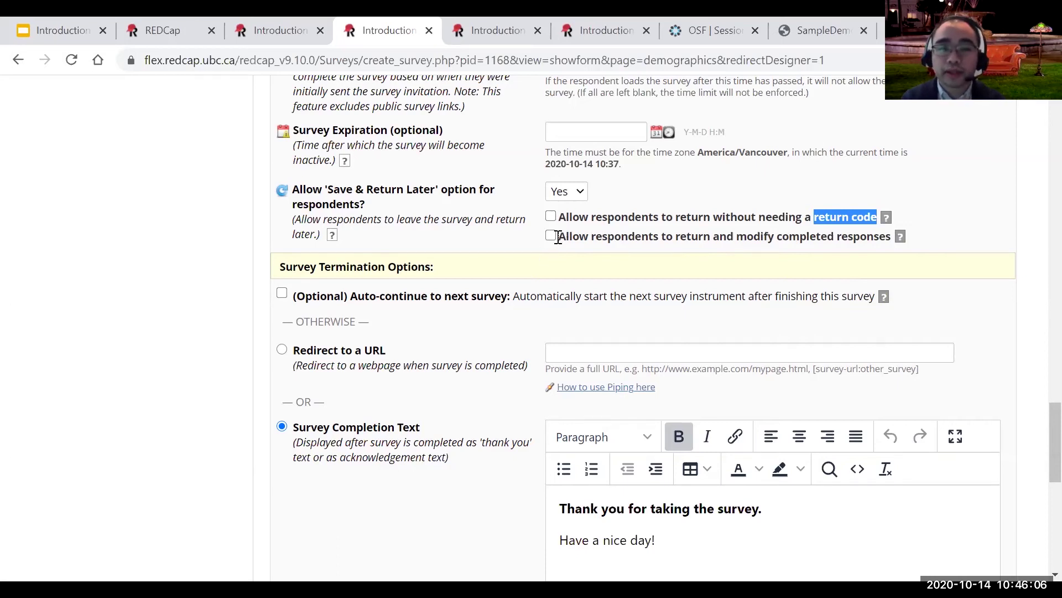
{"action": "scroll", "coordinate": [559, 237], "scroll_direction": "down", "scroll_amount": 2}
{"action": "scroll", "coordinate": [561, 232], "scroll_direction": "up", "scroll_amount": 2}
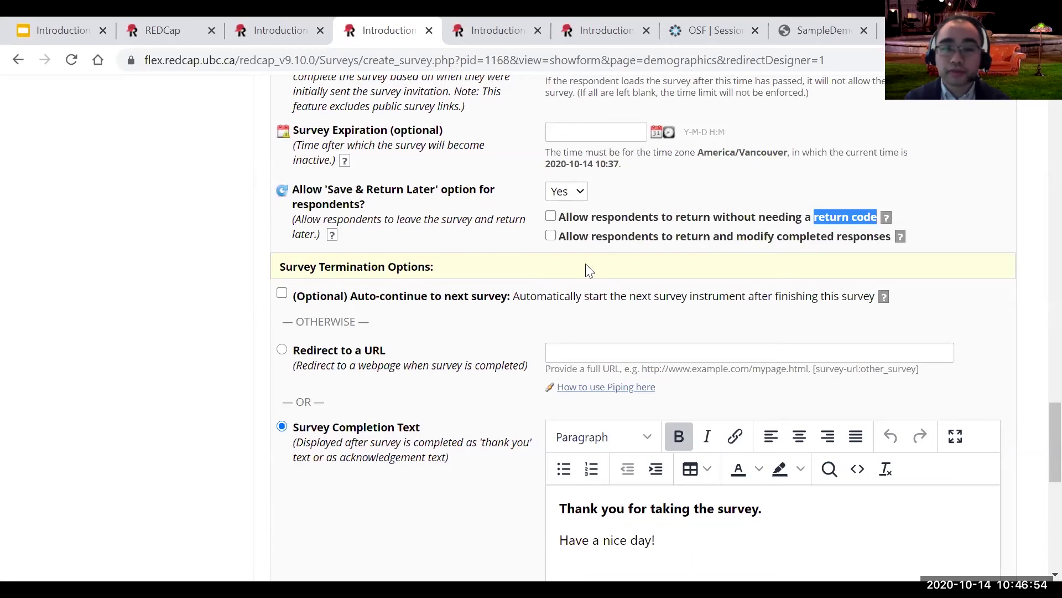
- Try Redirect to a URL as the survey termination option and switch back to Survey Completion Text
{"action": "scroll", "coordinate": [610, 269], "scroll_direction": "down", "scroll_amount": 1}
{"action": "scroll", "coordinate": [619, 272], "scroll_direction": "down", "scroll_amount": 1}
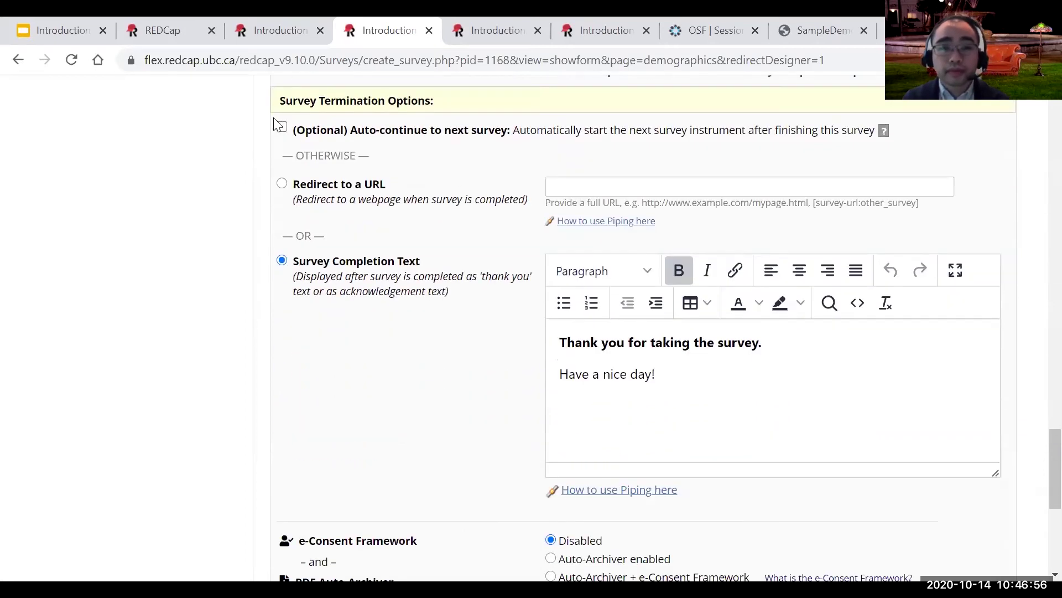
{"action": "scroll", "coordinate": [548, 227], "scroll_direction": "down", "scroll_amount": 1}
{"action": "scroll", "coordinate": [562, 227], "scroll_direction": "up", "scroll_amount": 1}
{"action": "left_click", "coordinate": [605, 188]}
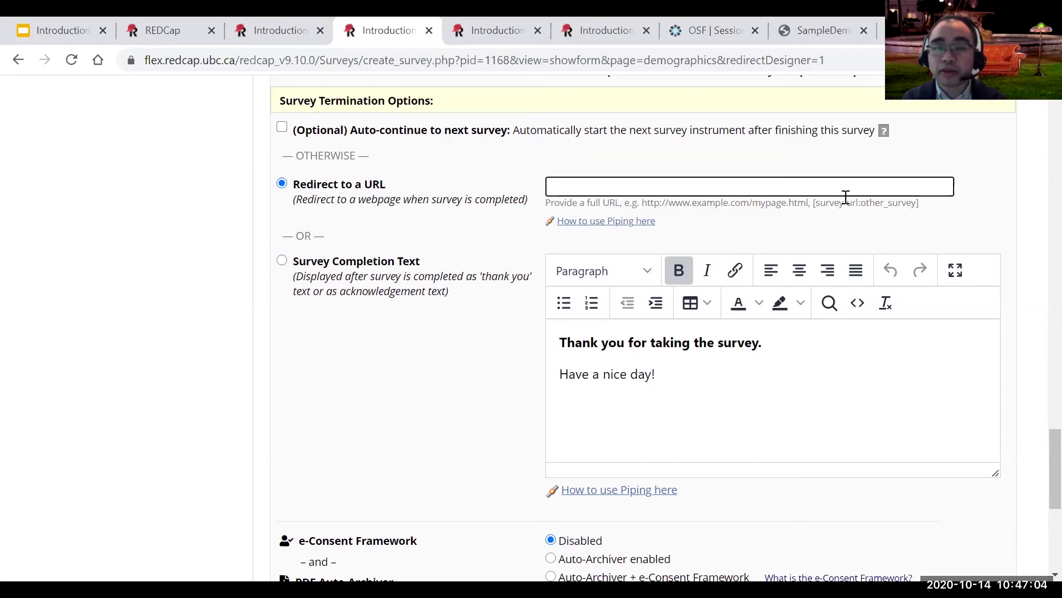
{"action": "scroll", "coordinate": [845, 198], "scroll_direction": "down", "scroll_amount": 1}
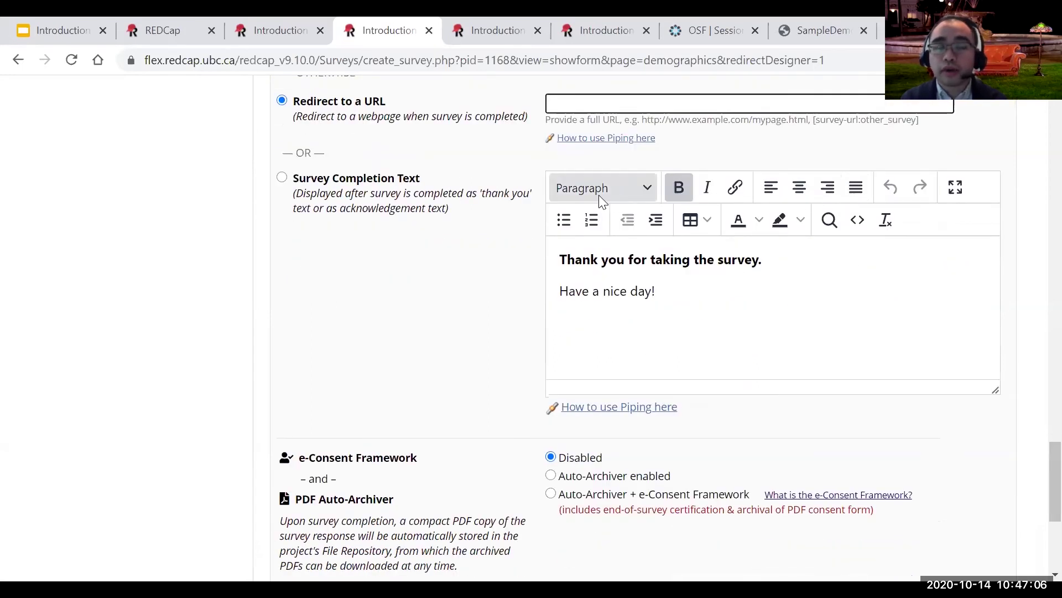
{"action": "left_click", "coordinate": [282, 177]}
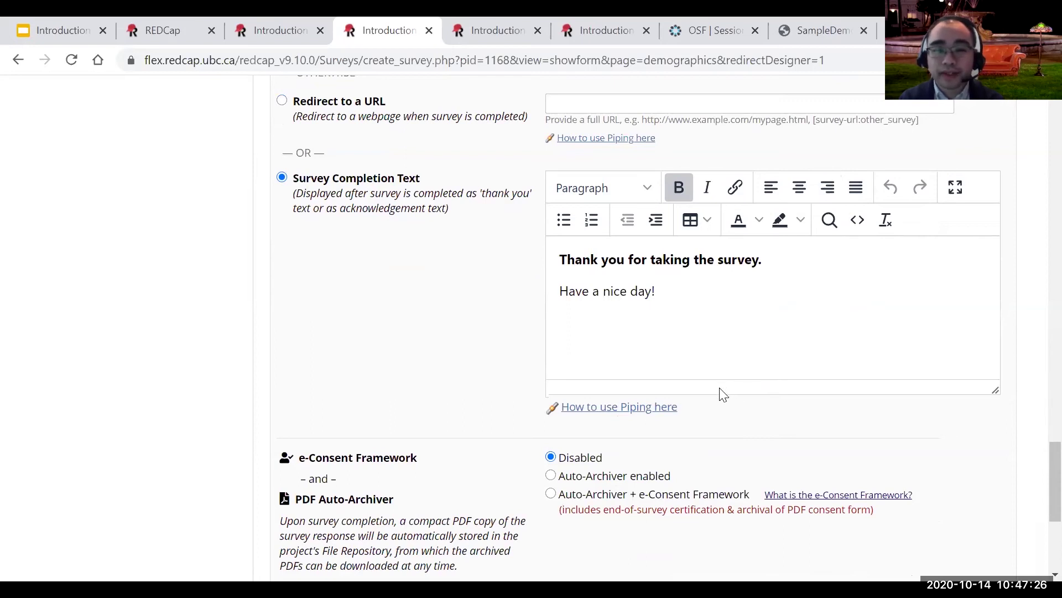
- Check the remaining Survey Termination Options and save the survey settings
{"action": "scroll", "coordinate": [721, 394], "scroll_direction": "up", "scroll_amount": 2}
{"action": "scroll", "coordinate": [723, 394], "scroll_direction": "down", "scroll_amount": 3}
{"action": "scroll", "coordinate": [723, 394], "scroll_direction": "up", "scroll_amount": 4}
{"action": "scroll", "coordinate": [723, 394], "scroll_direction": "down", "scroll_amount": 1}
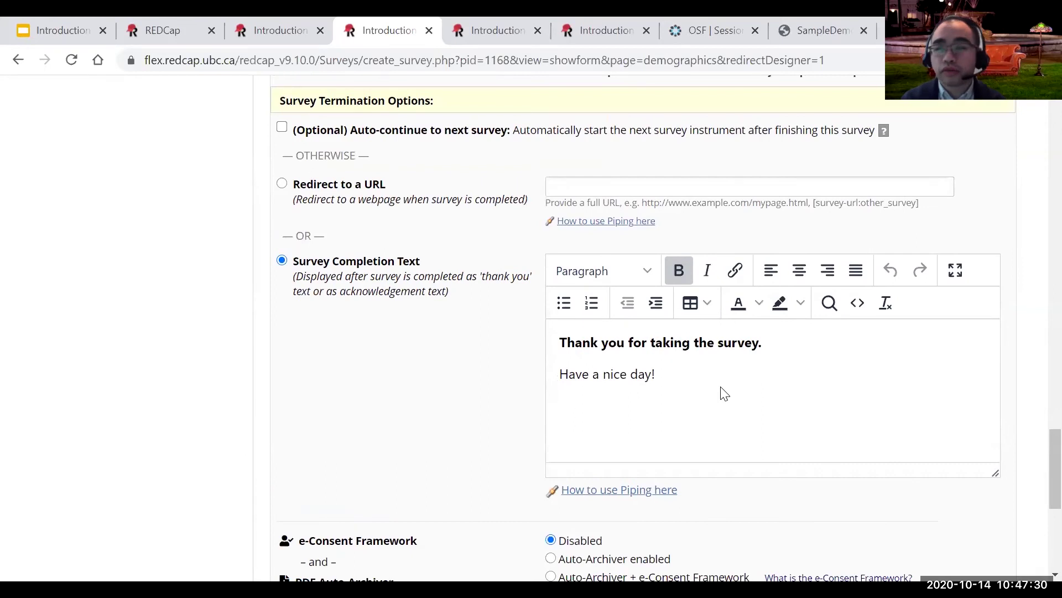
{"action": "scroll", "coordinate": [669, 441], "scroll_direction": "down", "scroll_amount": 7}
{"action": "left_click", "coordinate": [633, 398]}
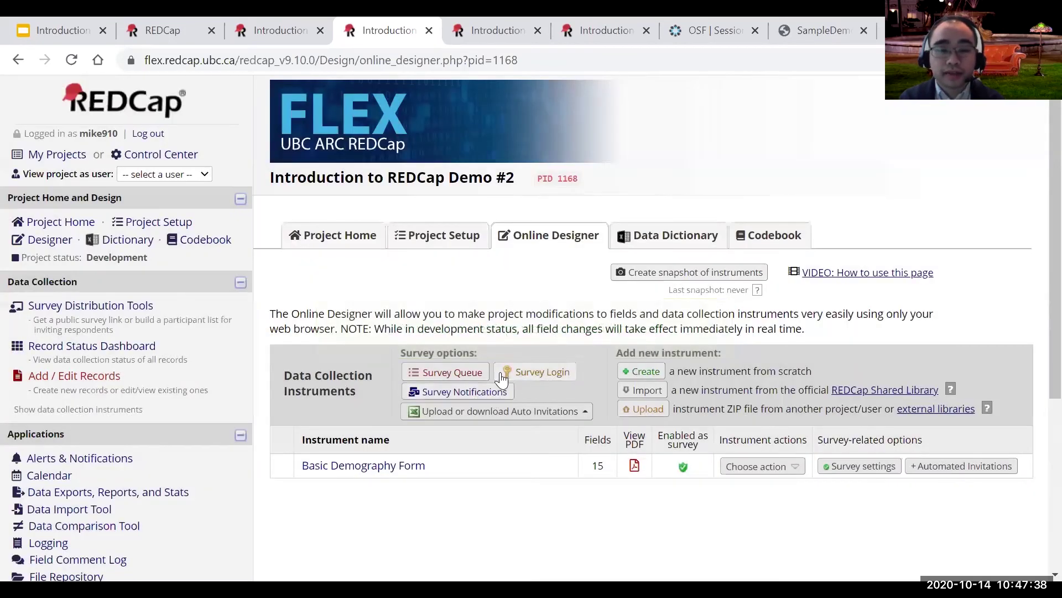
- Enable Survey Login for the project and choose first_name "First Name" as Login field #1
{"action": "left_click", "coordinate": [530, 376]}
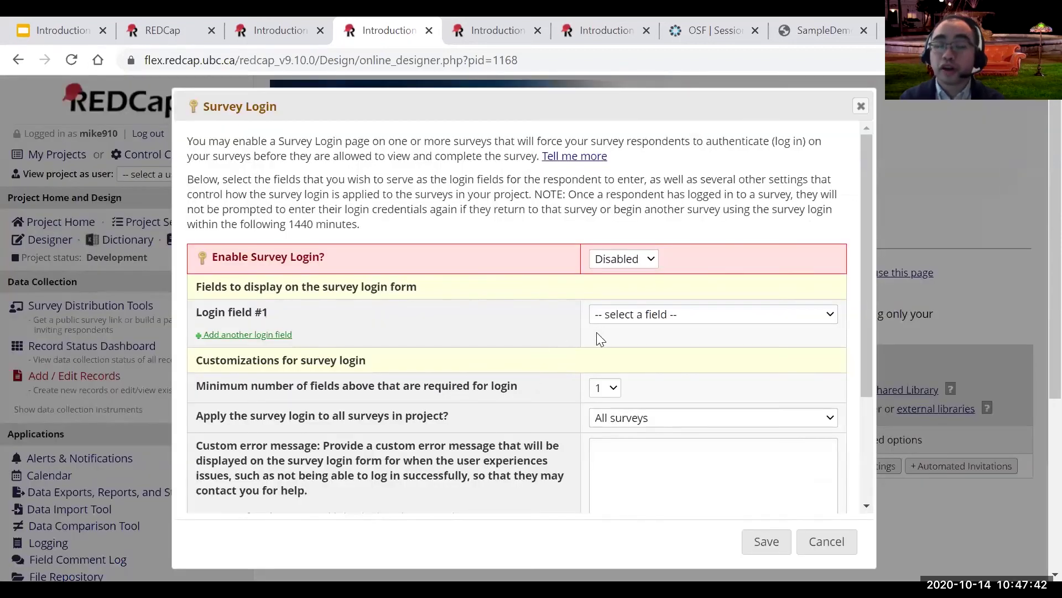
{"action": "left_click", "coordinate": [636, 260]}
{"action": "left_click", "coordinate": [626, 289]}
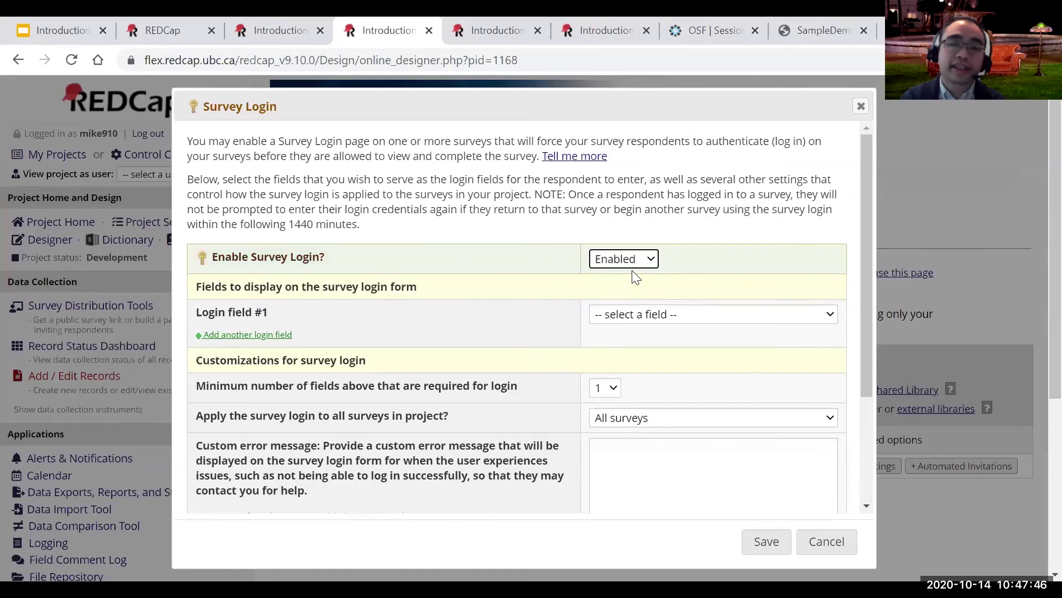
{"action": "scroll", "coordinate": [628, 299], "scroll_direction": "down", "scroll_amount": 1}
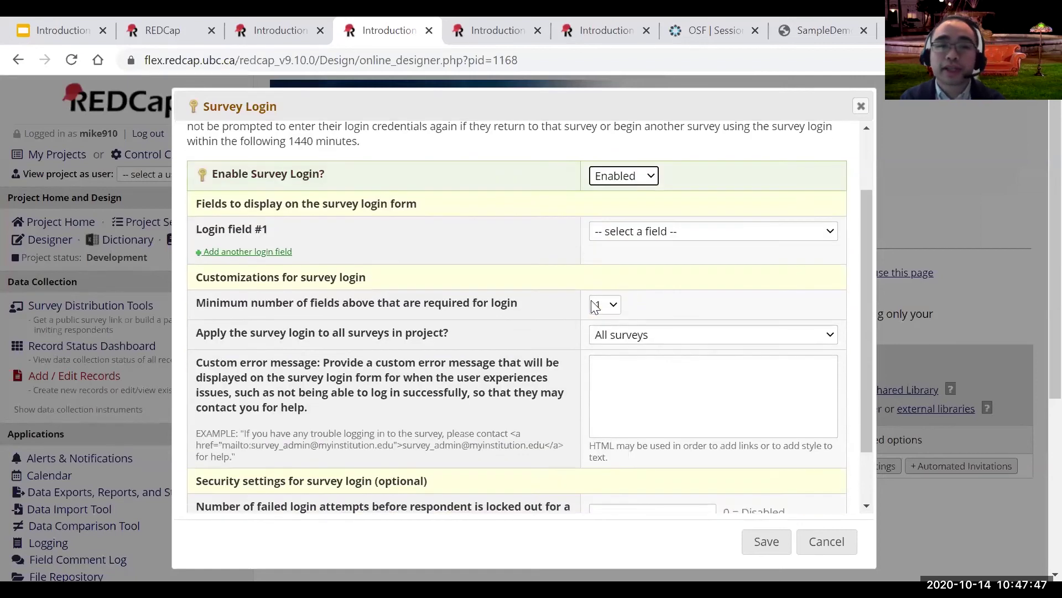
{"action": "left_click", "coordinate": [633, 232]}
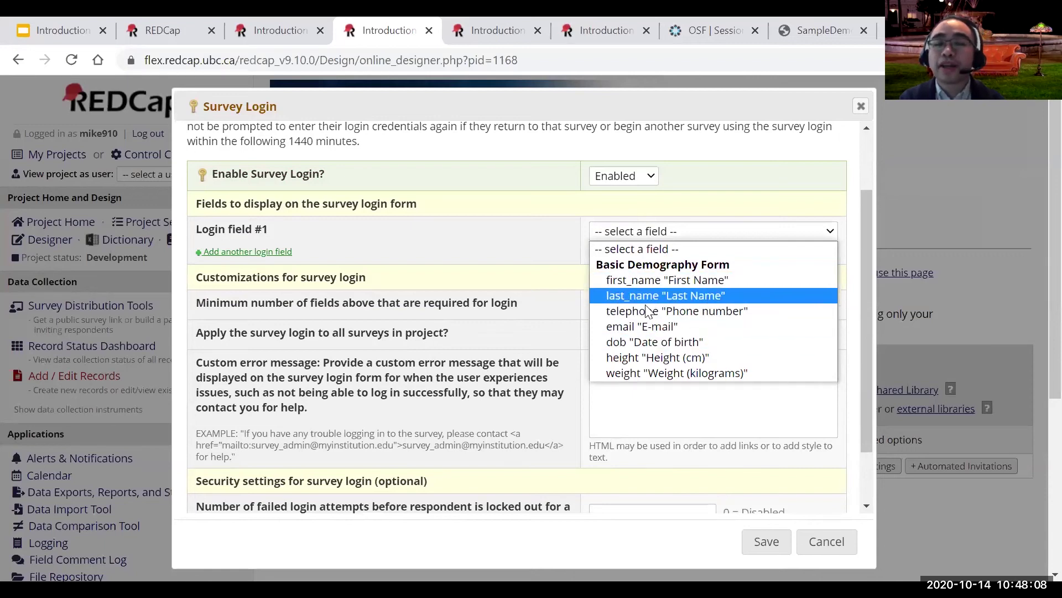
{"action": "left_click", "coordinate": [660, 279]}
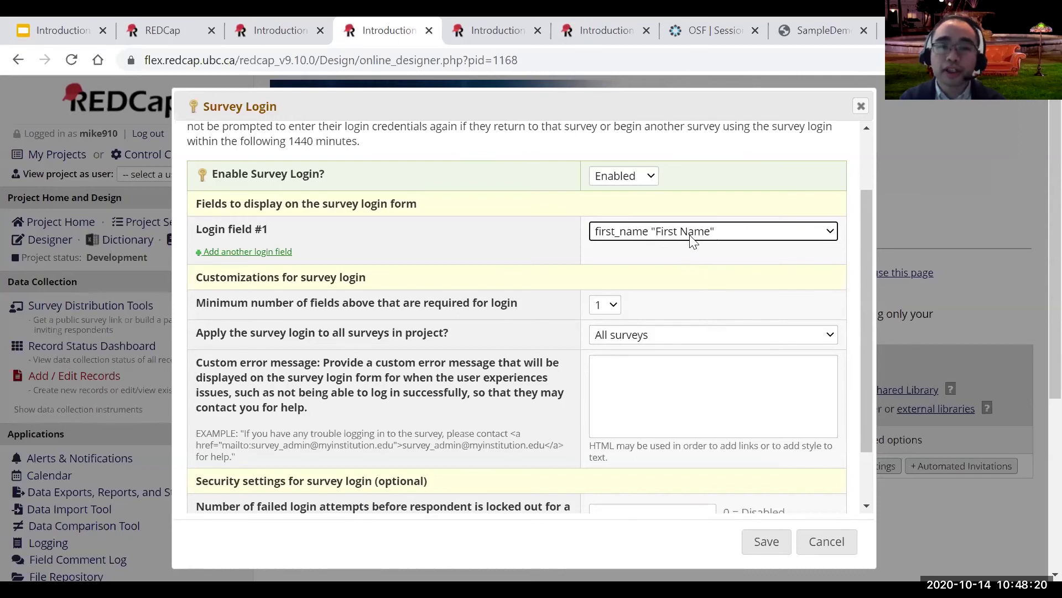
- Add a second survey login field and set it to email "E-mail"
{"action": "left_click", "coordinate": [249, 252]}
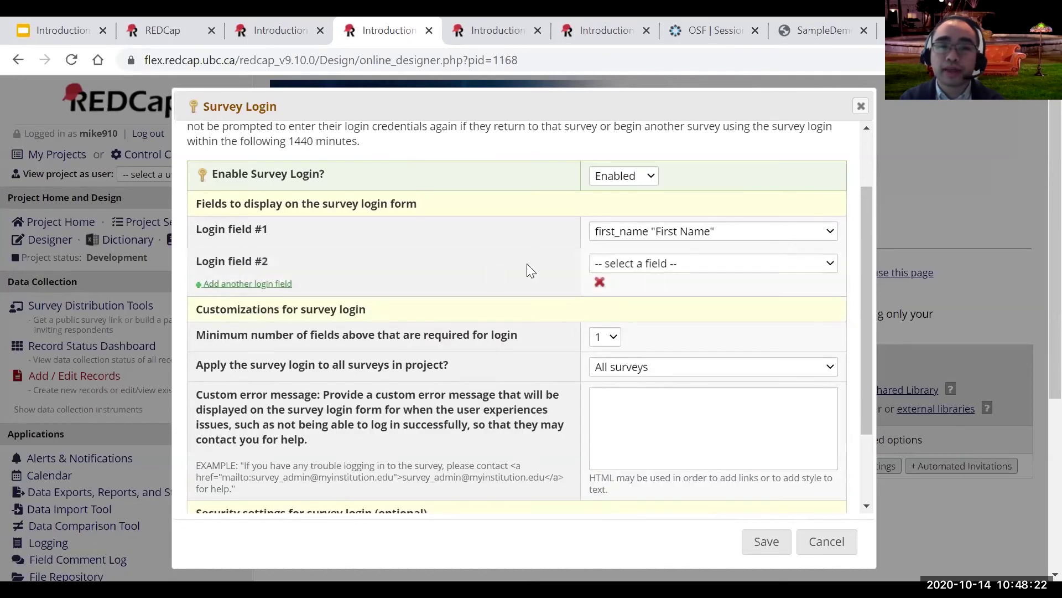
{"action": "left_click", "coordinate": [653, 264]}
{"action": "left_click", "coordinate": [663, 354]}
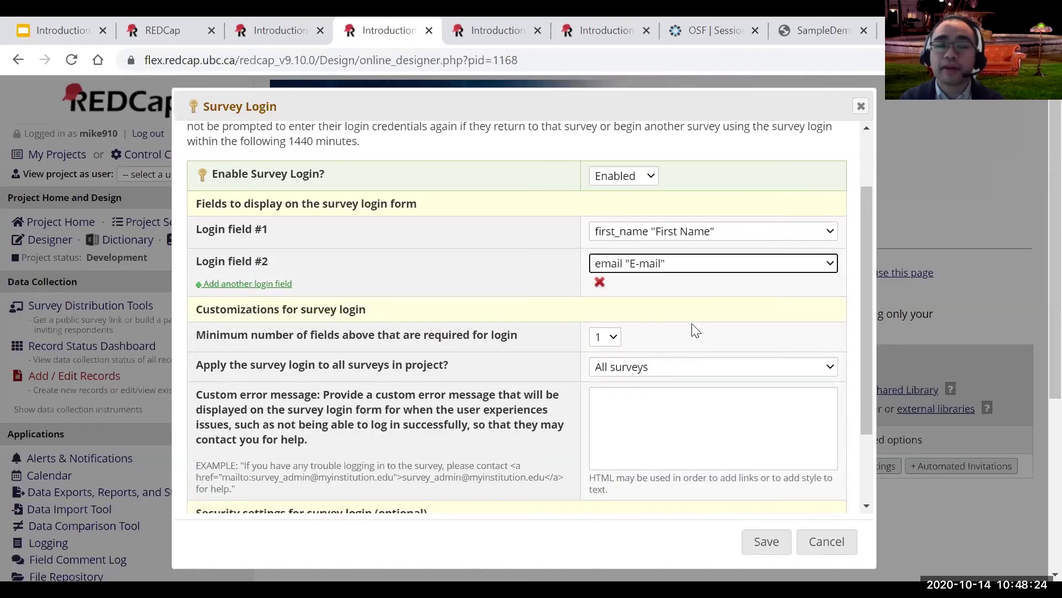
- Set the minimum number of fields required for survey login to 2
{"action": "scroll", "coordinate": [664, 346], "scroll_direction": "down", "scroll_amount": 2}
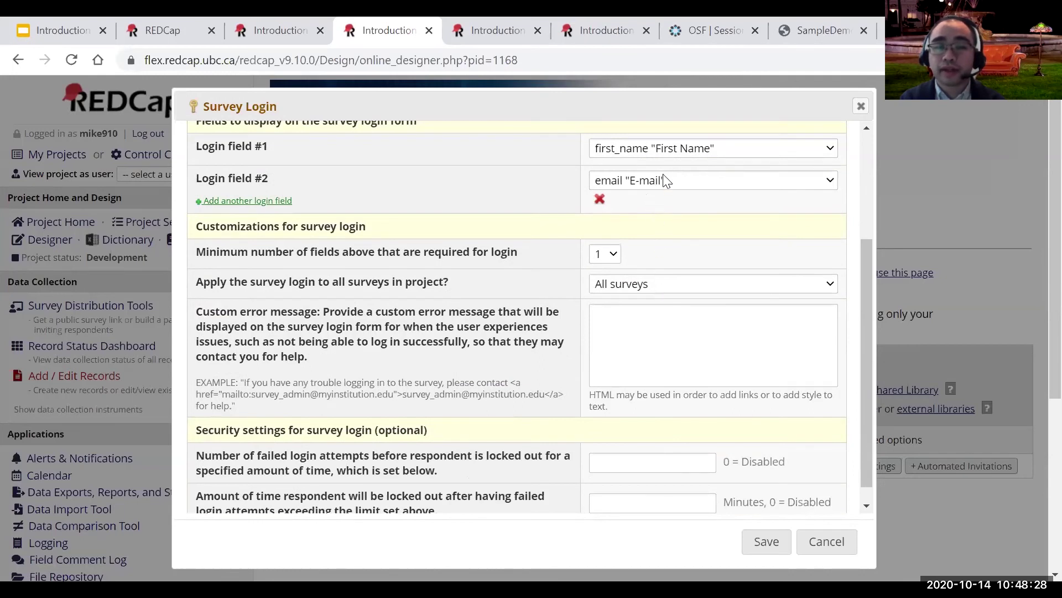
{"action": "scroll", "coordinate": [619, 256], "scroll_direction": "down", "scroll_amount": 1}
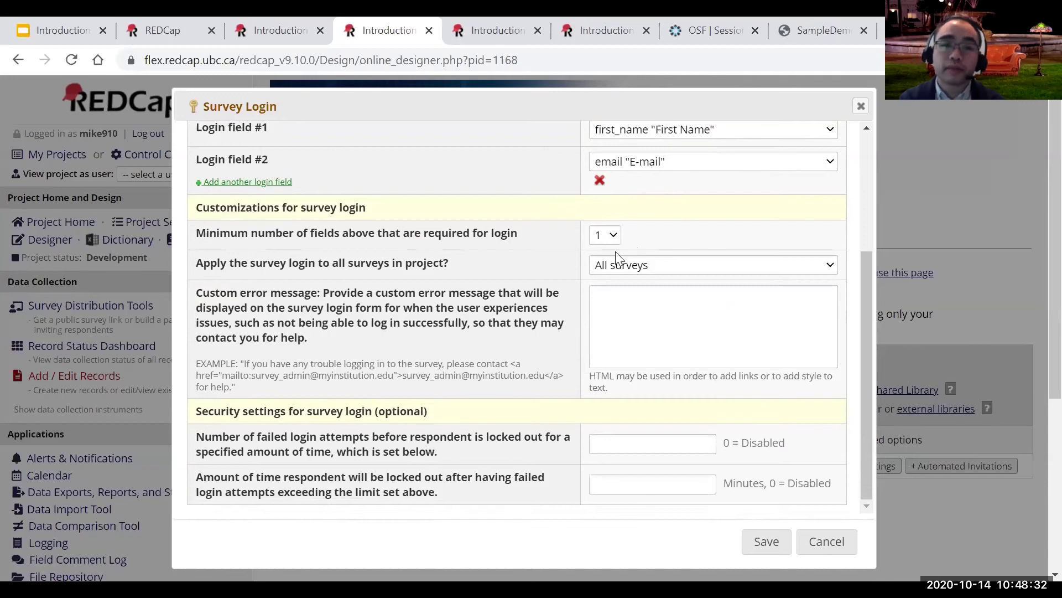
{"action": "scroll", "coordinate": [615, 253], "scroll_direction": "down", "scroll_amount": 1}
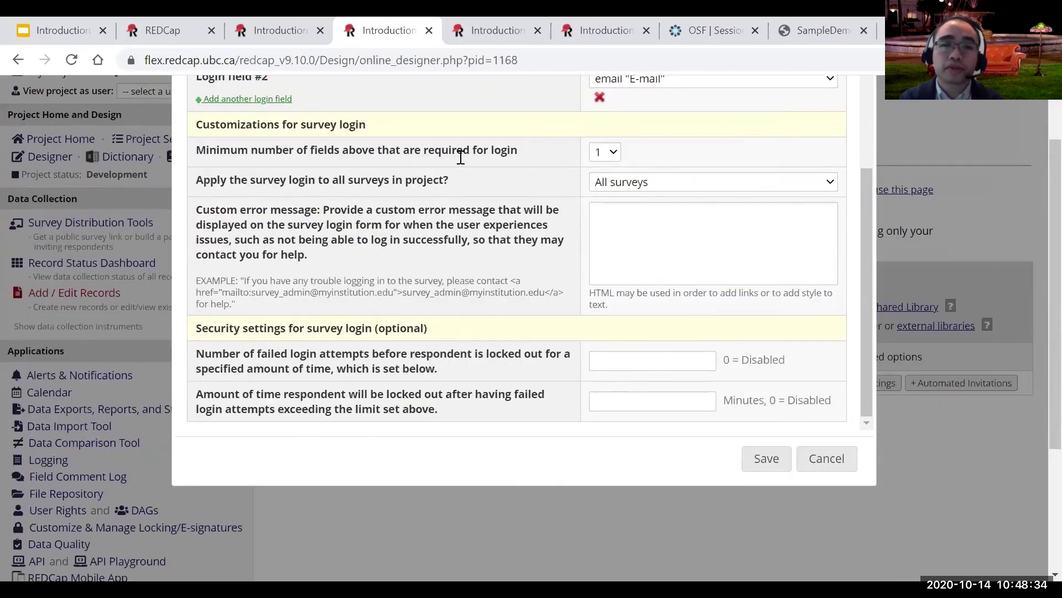
{"action": "scroll", "coordinate": [614, 149], "scroll_direction": "up", "scroll_amount": 1}
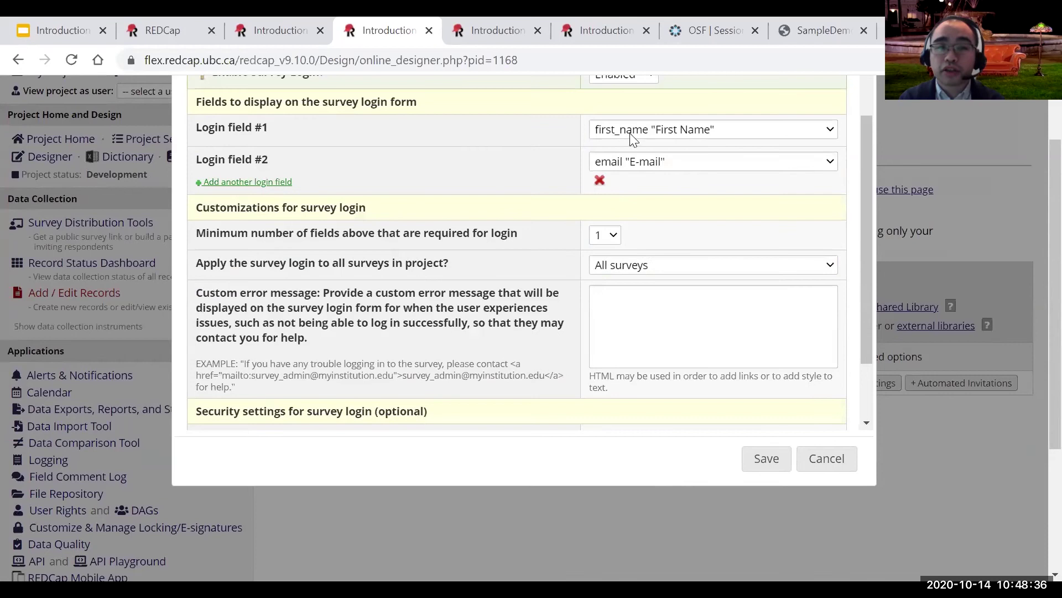
{"action": "left_click", "coordinate": [606, 236]}
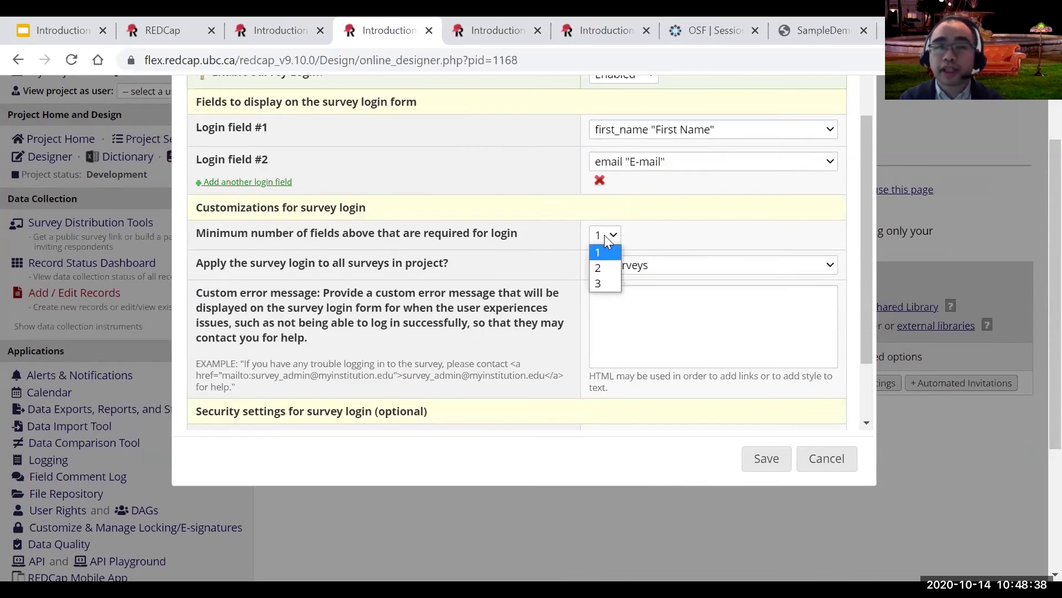
{"action": "left_click", "coordinate": [599, 269]}
{"action": "scroll", "coordinate": [677, 233], "scroll_direction": "down", "scroll_amount": 1}
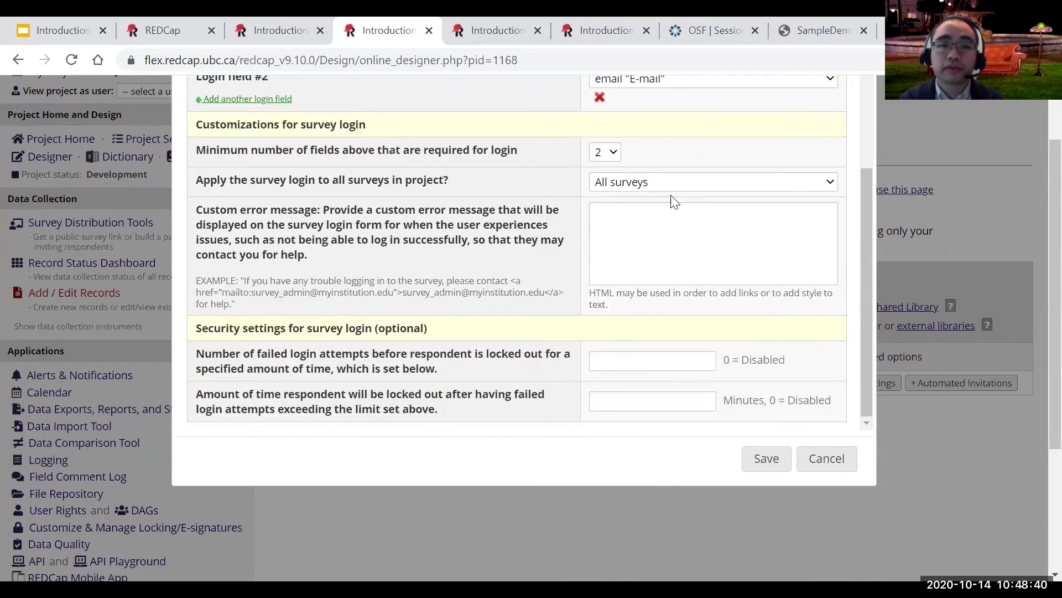
- Inspect which surveys the login can apply to and the failed-login lockout fields, and discard the Survey Login setup
{"action": "left_click", "coordinate": [685, 182]}
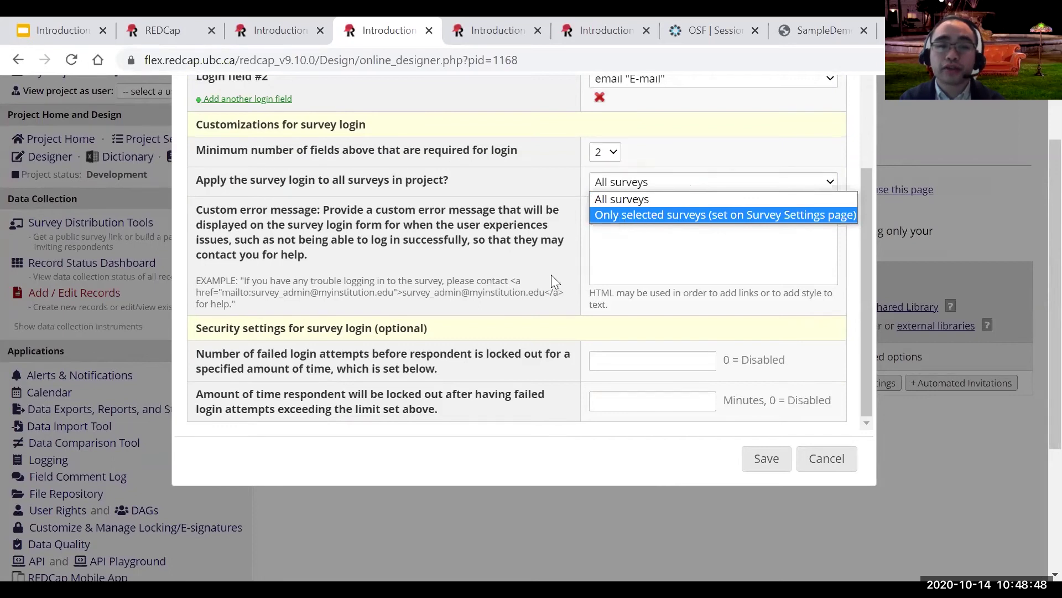
{"action": "left_click", "coordinate": [538, 292]}
{"action": "left_click", "coordinate": [637, 401]}
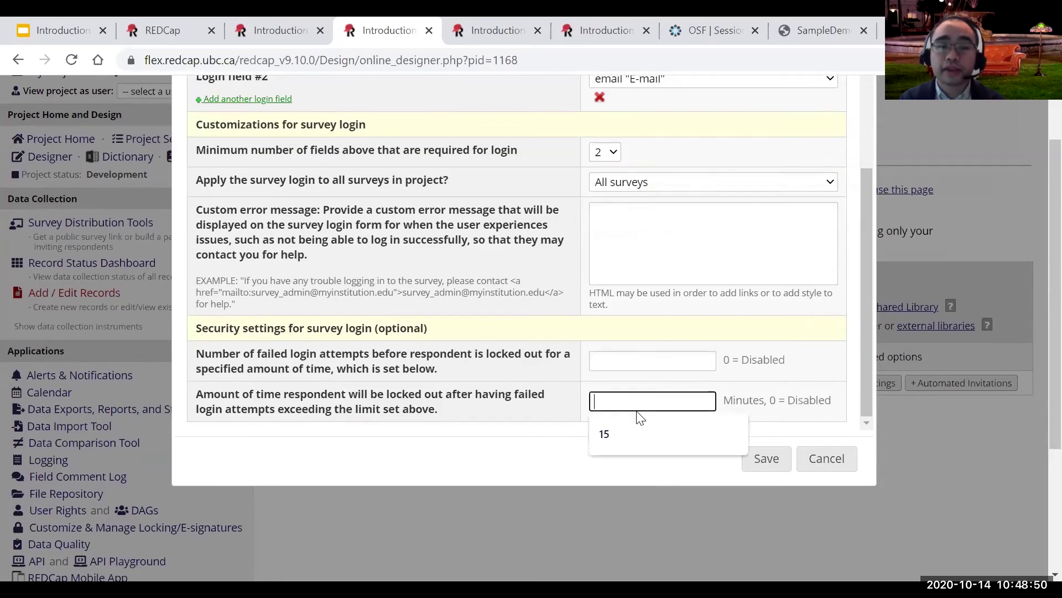
{"action": "left_click", "coordinate": [646, 367]}
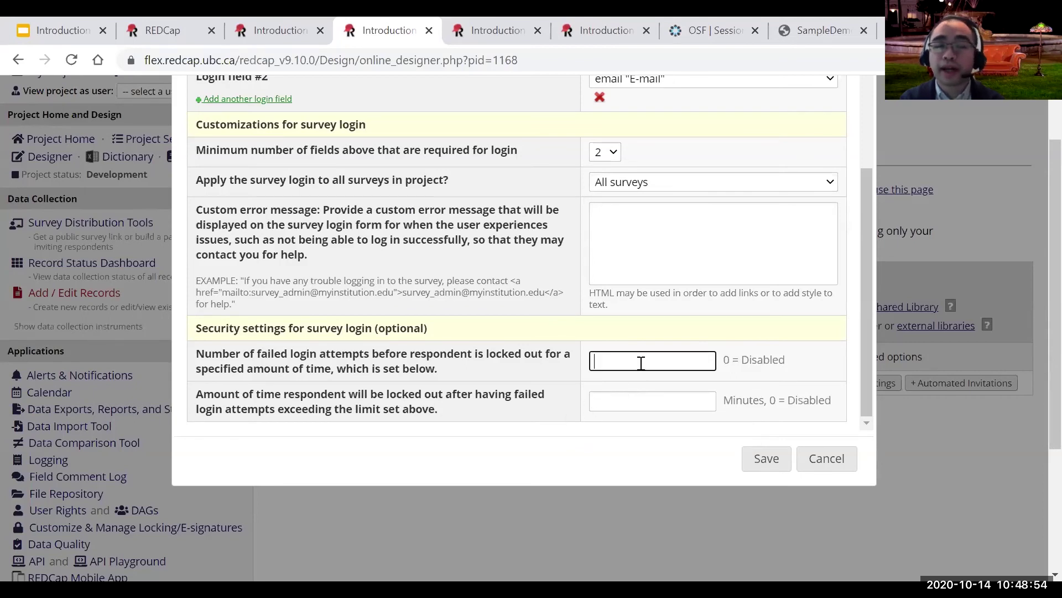
{"action": "left_click", "coordinate": [829, 463]}
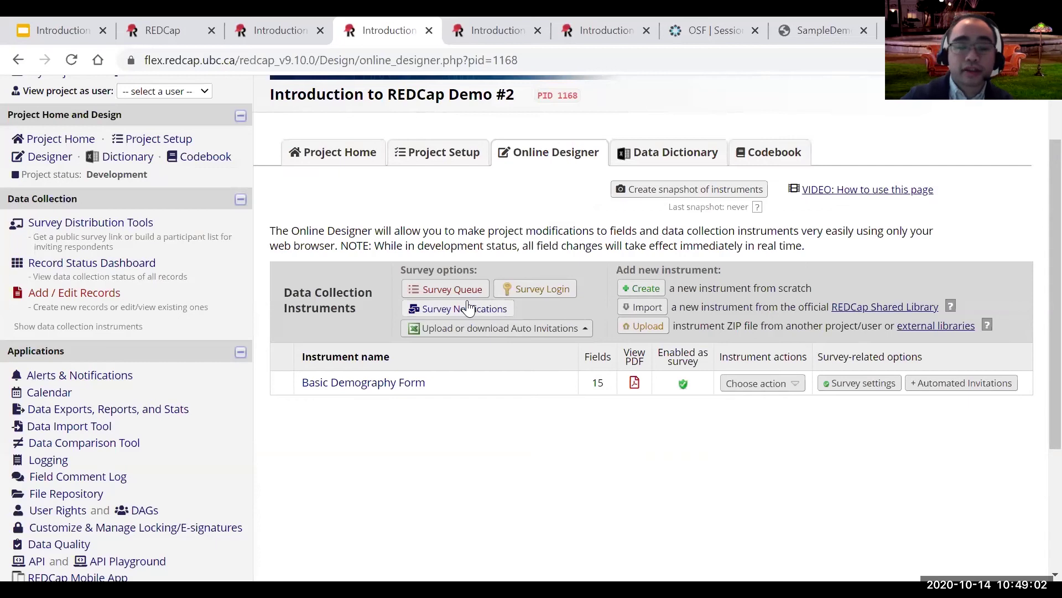
- Activate the Demographics survey in the Survey Queue setup, examine its display condition and logic fields, and discard the setup
{"action": "left_click", "coordinate": [455, 289]}
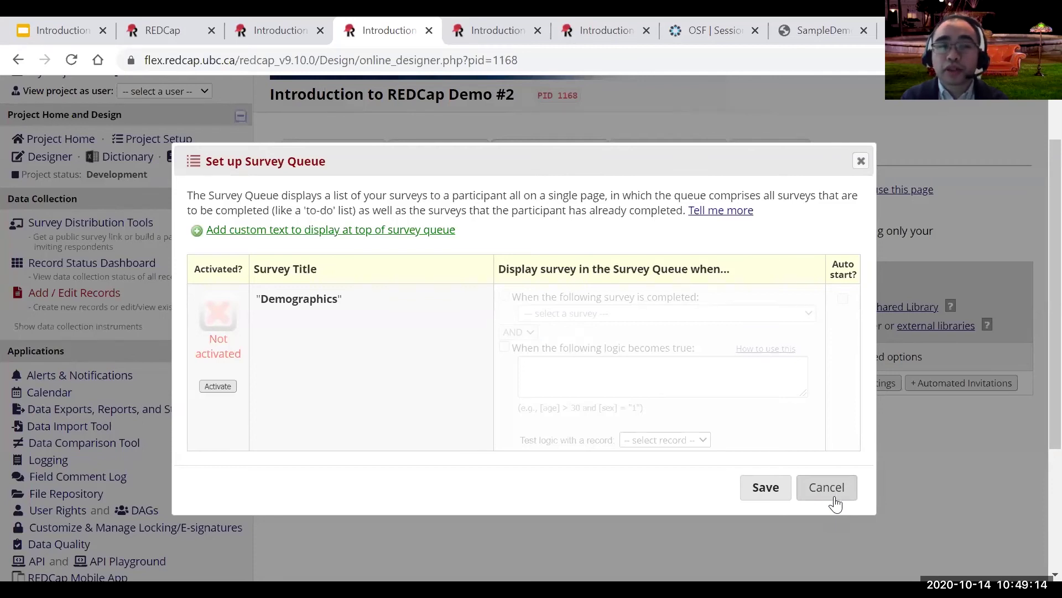
{"action": "left_click", "coordinate": [208, 385]}
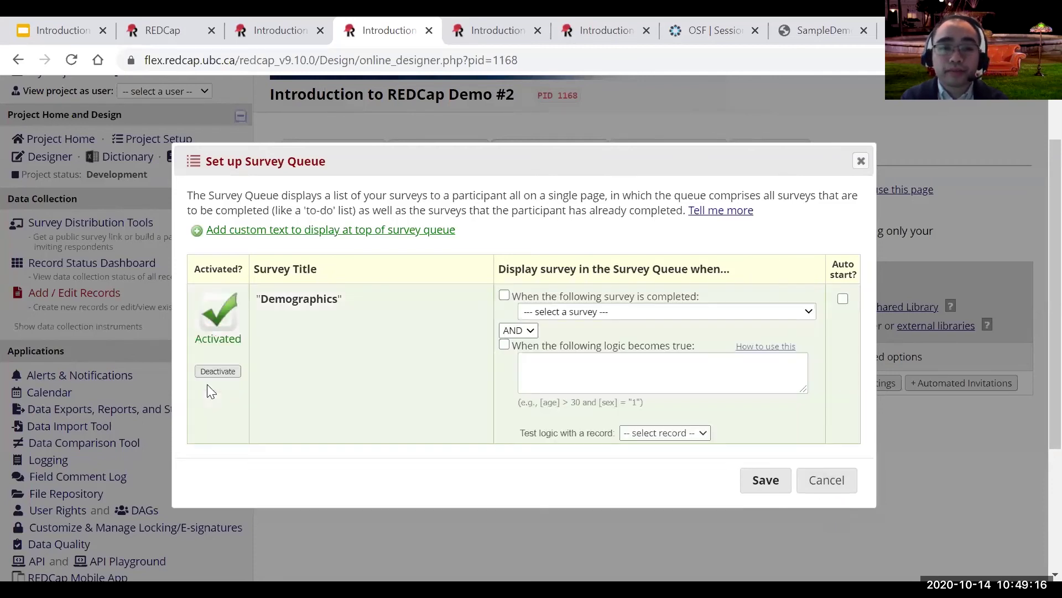
{"action": "left_click", "coordinate": [615, 380]}
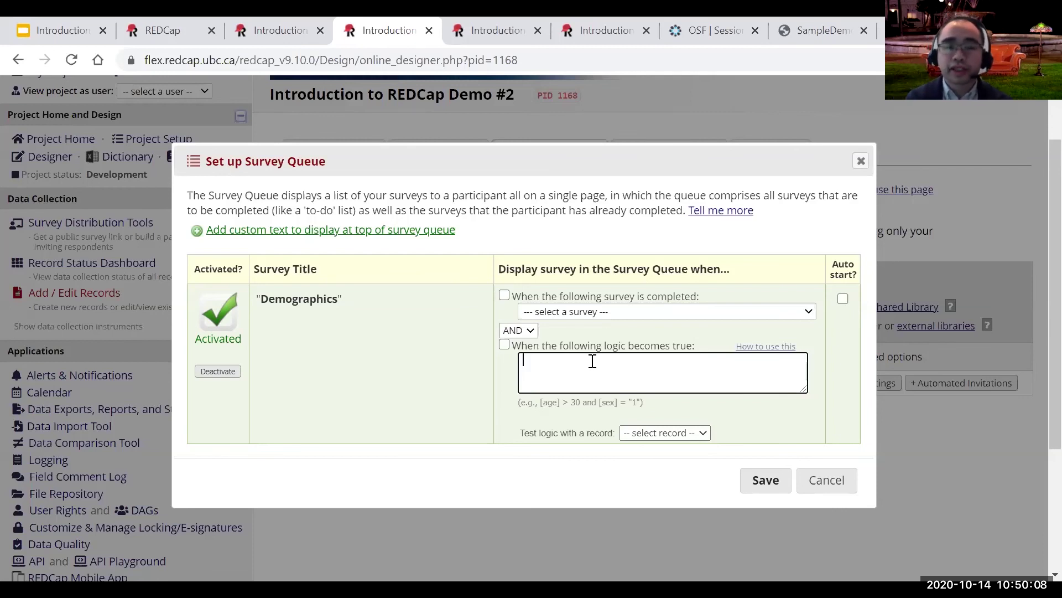
{"action": "left_click", "coordinate": [843, 491]}
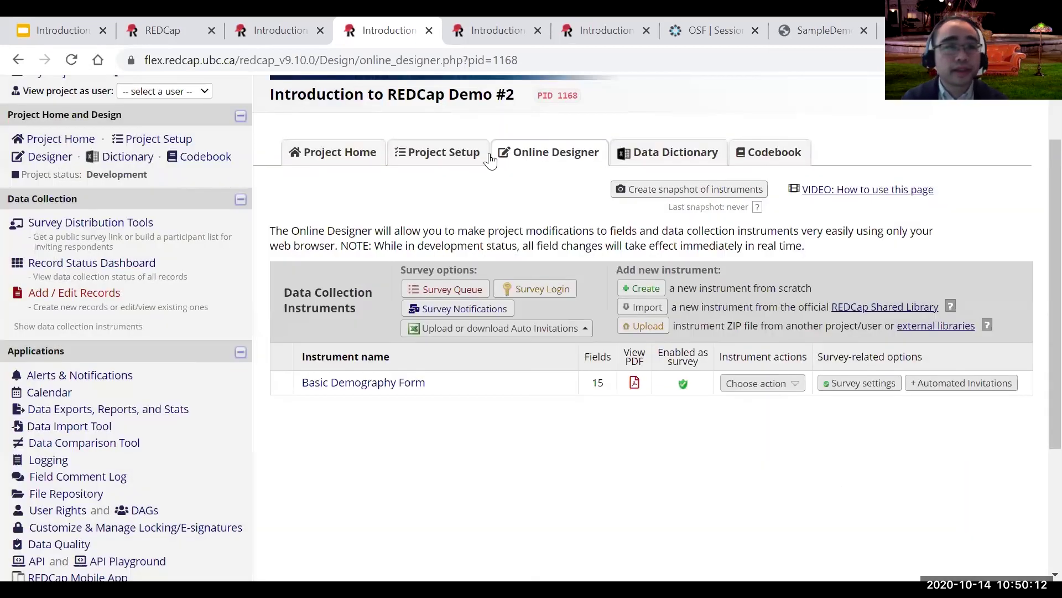
- Switch to the Introduction to REDCap presentation in Google Slides and open slide 37, the Survey Login tip
{"action": "left_click", "coordinate": [24, 32]}
{"action": "scroll", "coordinate": [111, 437], "scroll_direction": "down", "scroll_amount": 5}
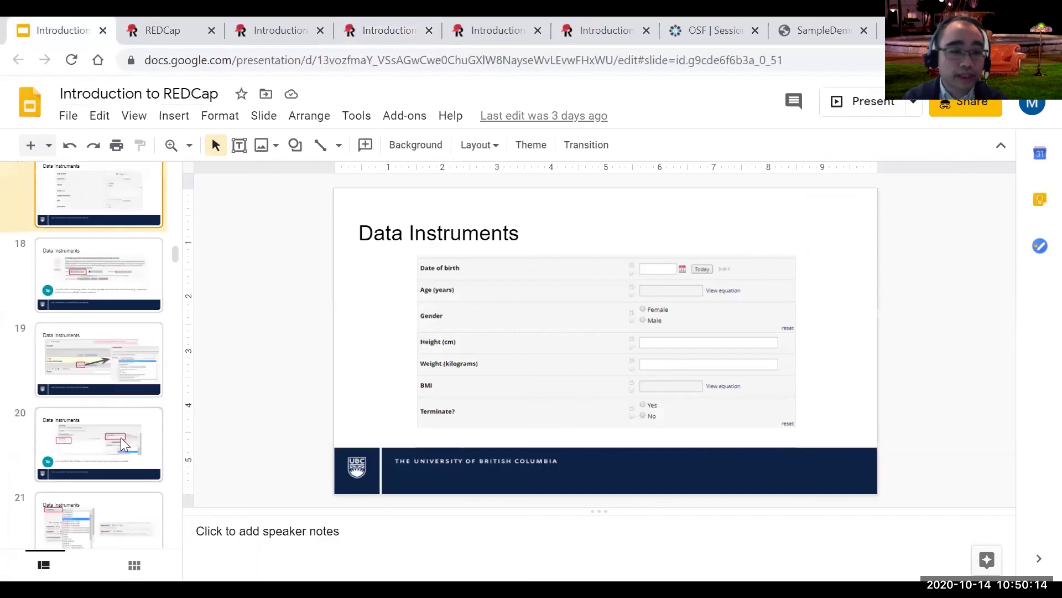
{"action": "scroll", "coordinate": [112, 432], "scroll_direction": "down", "scroll_amount": 5}
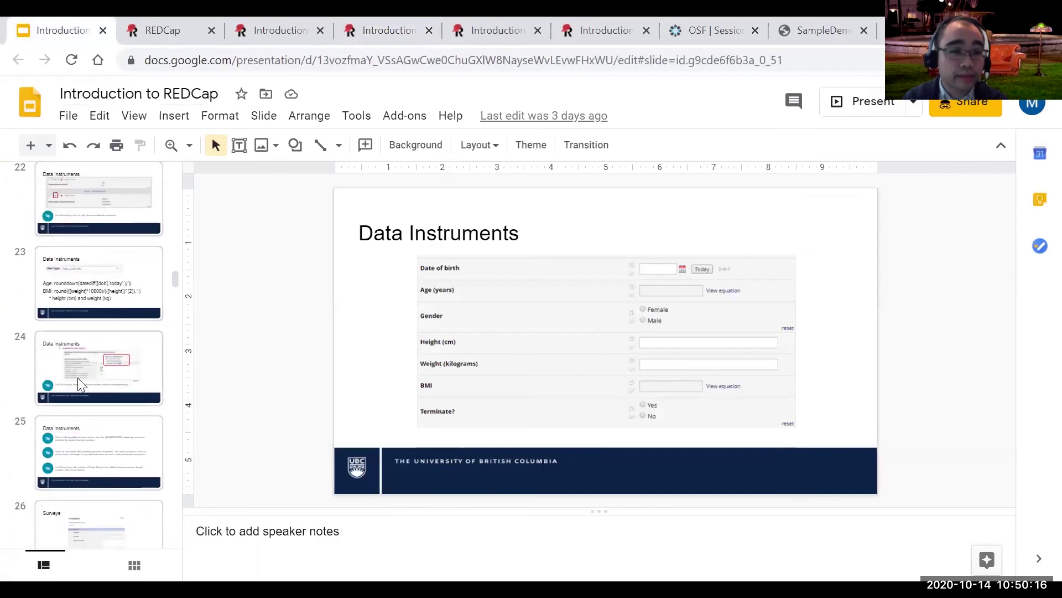
{"action": "scroll", "coordinate": [81, 369], "scroll_direction": "down", "scroll_amount": 3}
{"action": "left_click", "coordinate": [79, 375]}
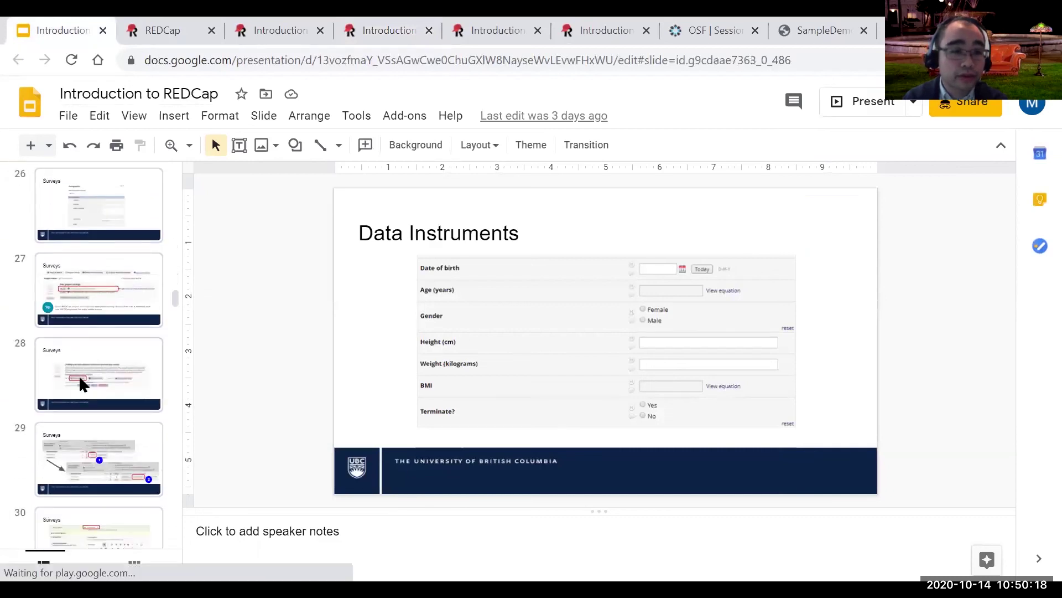
{"action": "scroll", "coordinate": [66, 445], "scroll_direction": "down", "scroll_amount": 3}
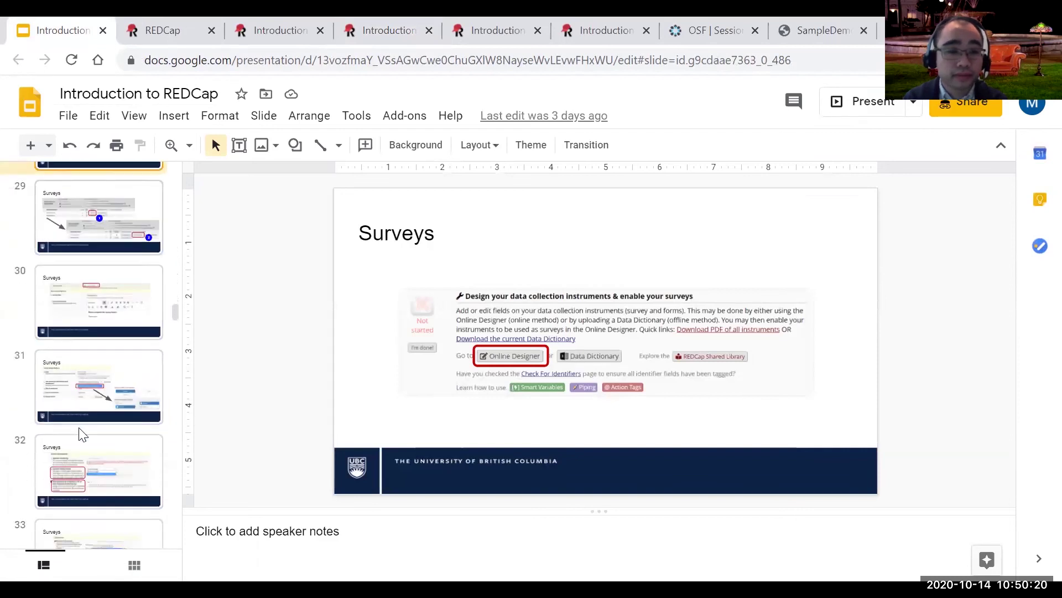
{"action": "left_click", "coordinate": [89, 452]}
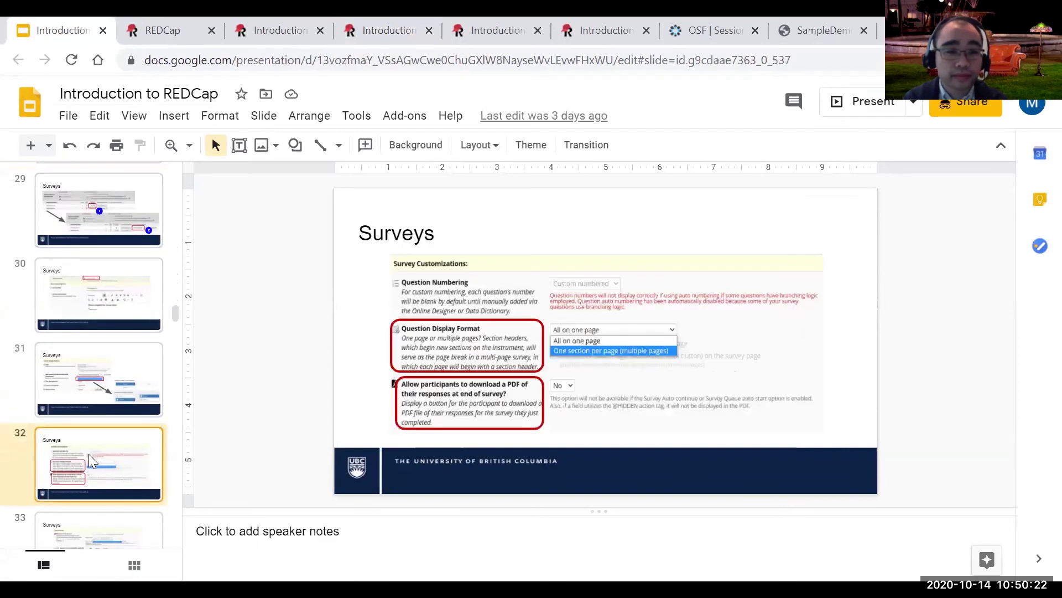
{"action": "scroll", "coordinate": [88, 453], "scroll_direction": "down", "scroll_amount": 3}
{"action": "scroll", "coordinate": [88, 468], "scroll_direction": "down", "scroll_amount": 5}
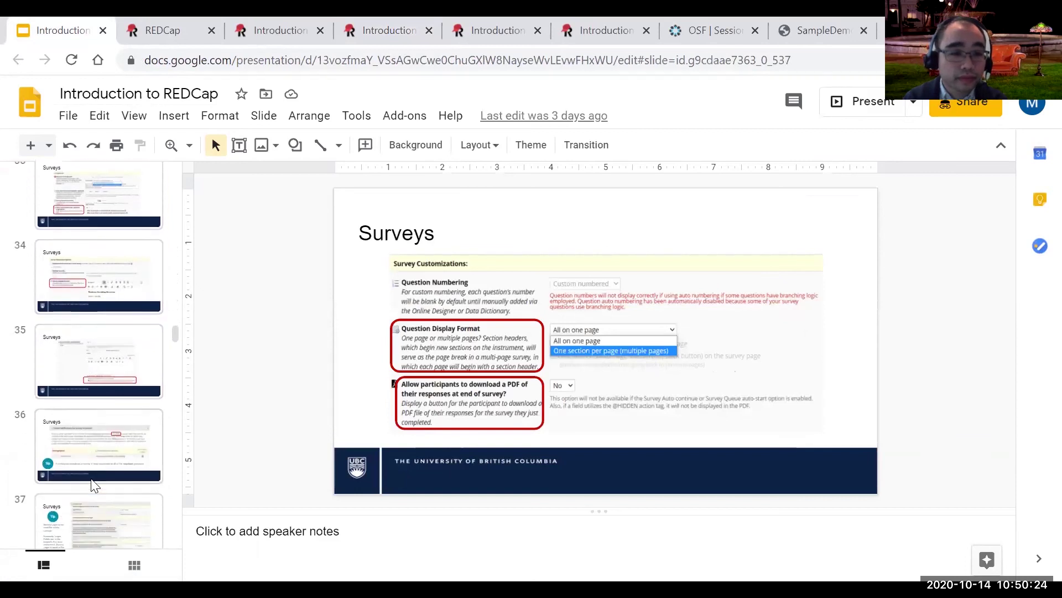
{"action": "left_click", "coordinate": [100, 397]}
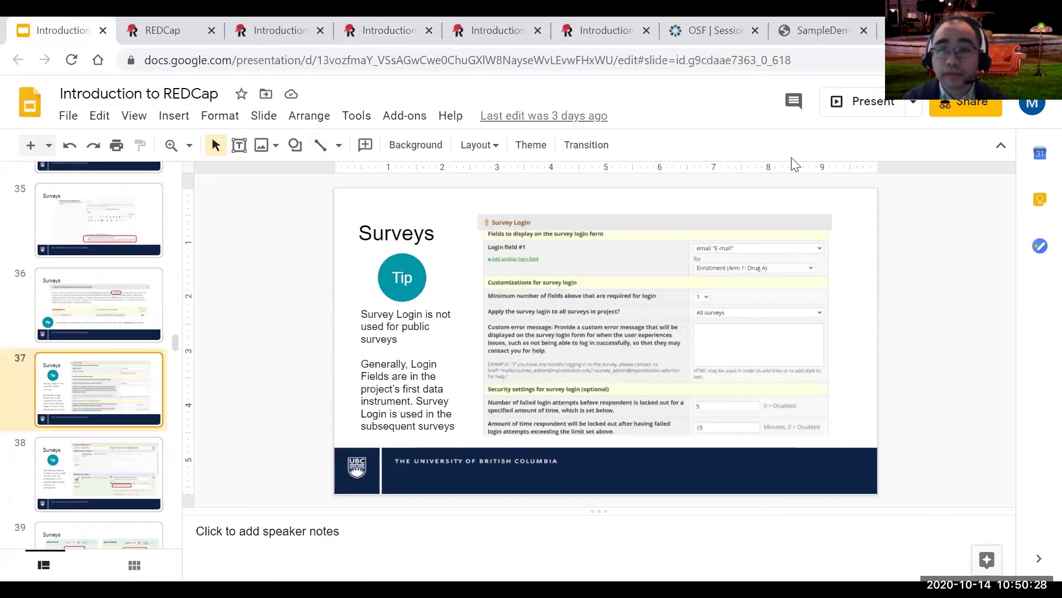
- Present the slides full screen from slide 37 and advance past the Survey Queue tip to the age-based queue example
{"action": "key", "text": "ctrl+F5"}
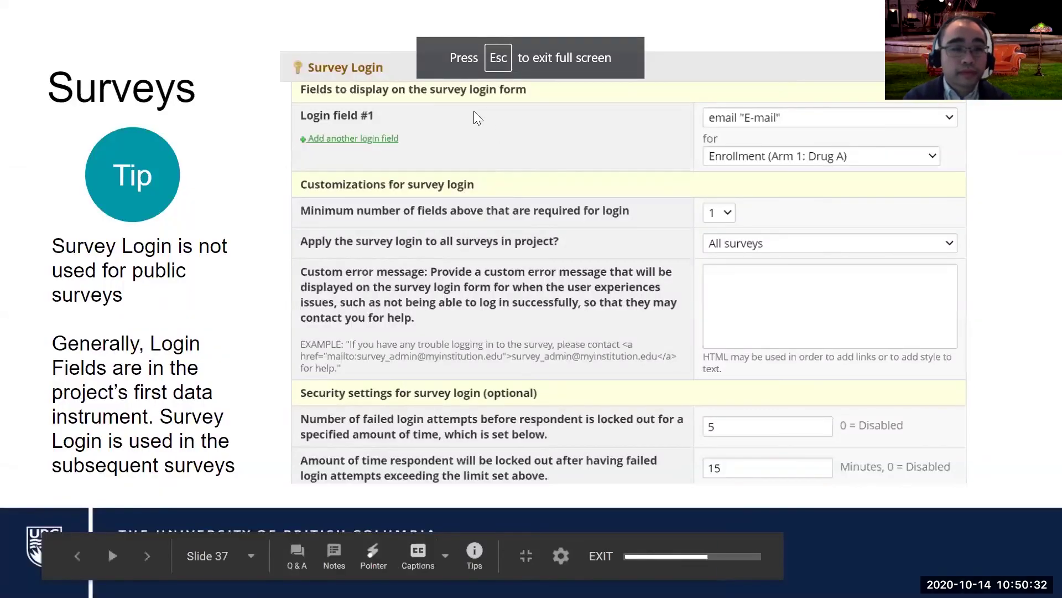
{"action": "key", "text": "Right"}
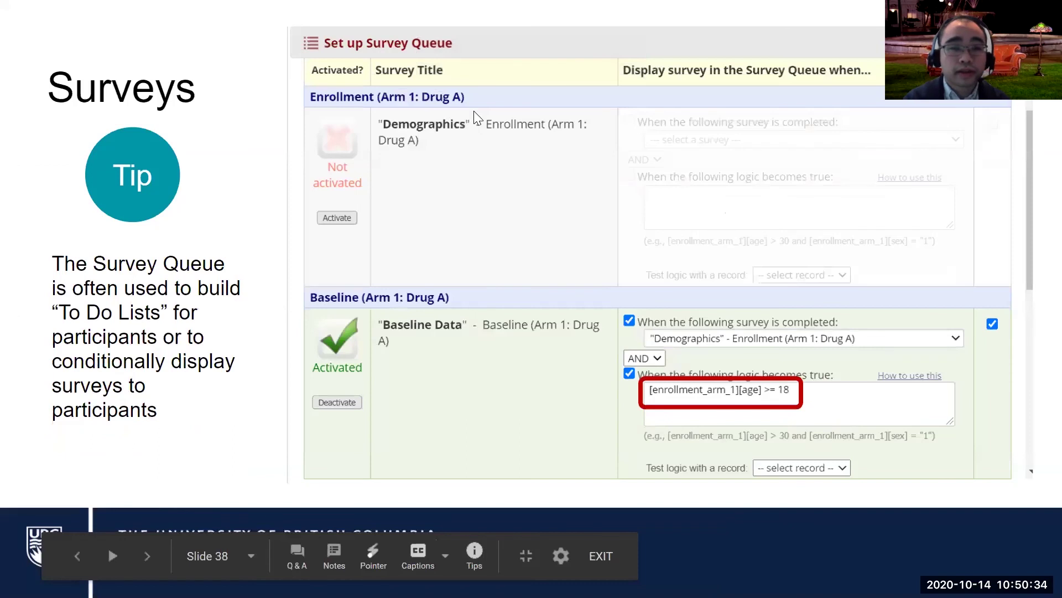
{"action": "key", "text": "Right"}
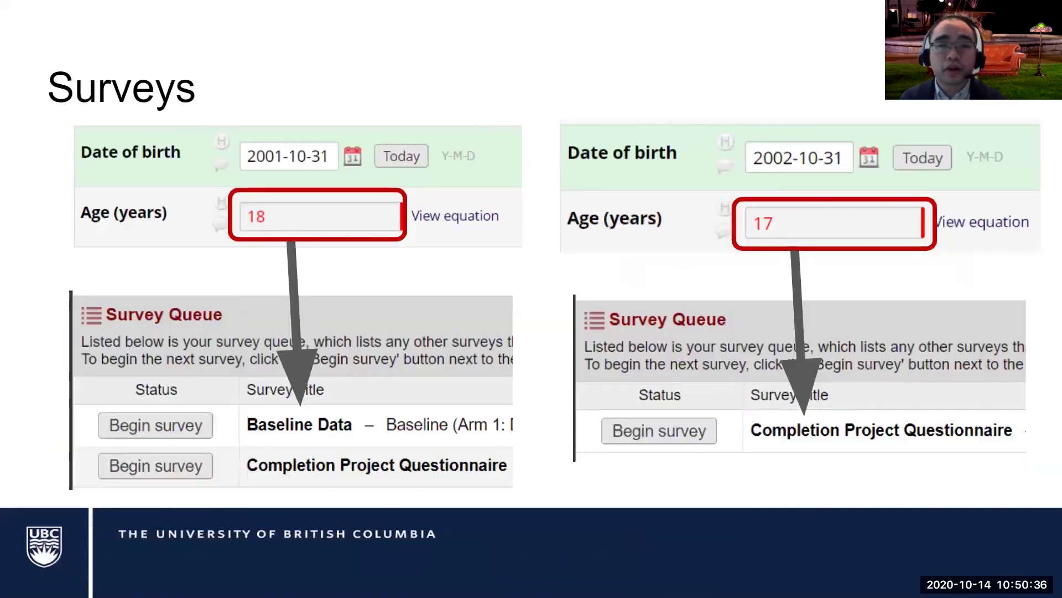